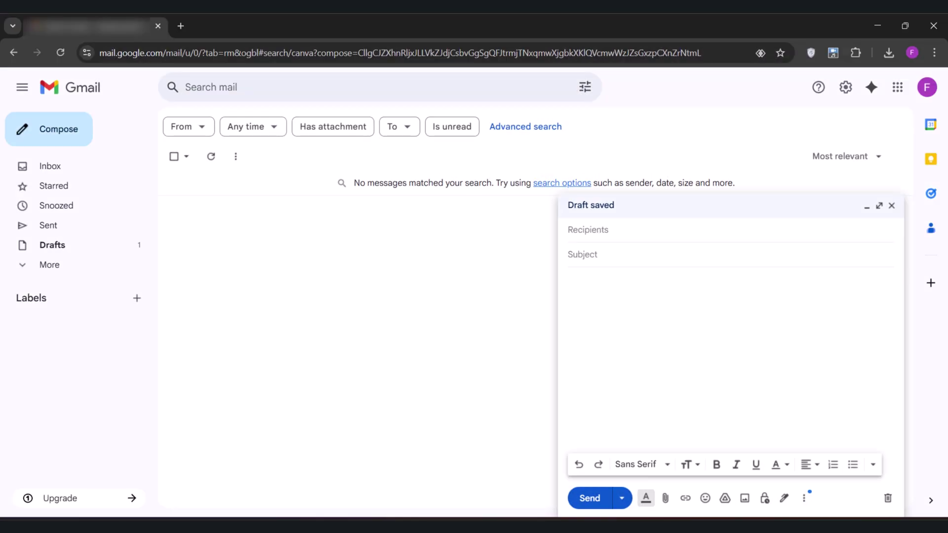
# Write the intro line 'You've always been sending boring emails from your Gmail' and review the pasted promo email
pyautogui.write("You've always been sending bori")
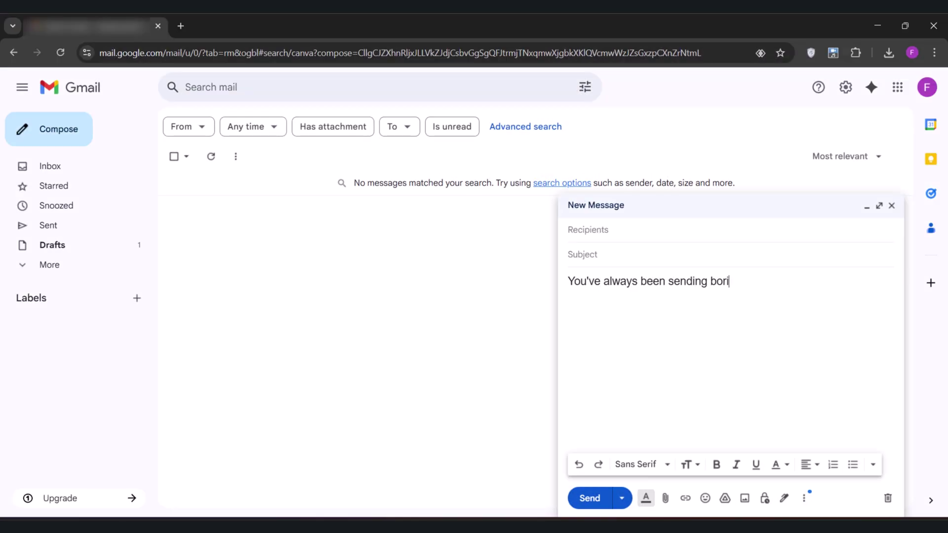
pyautogui.write('ng emails from your Gmail')
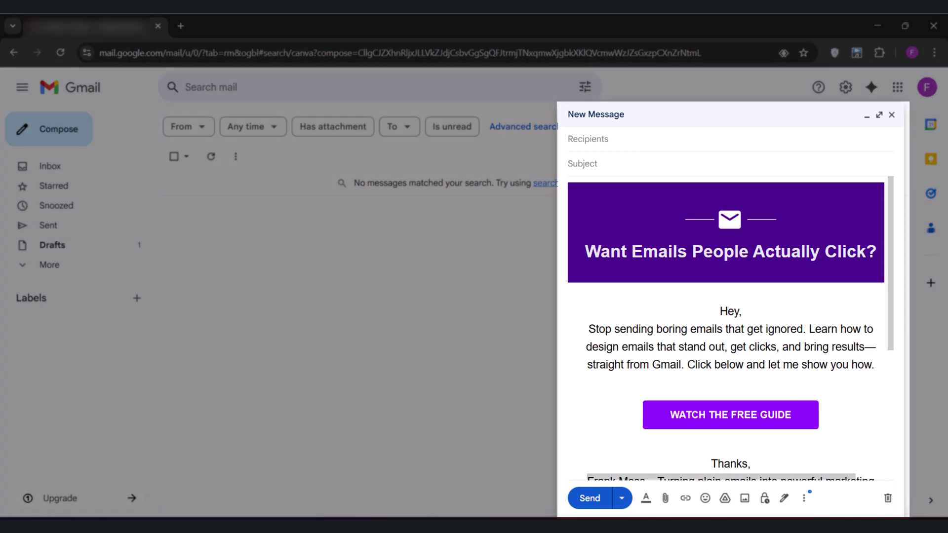
pyautogui.scroll(-2, 731, 329)
pyautogui.scroll(-5, 731, 329)
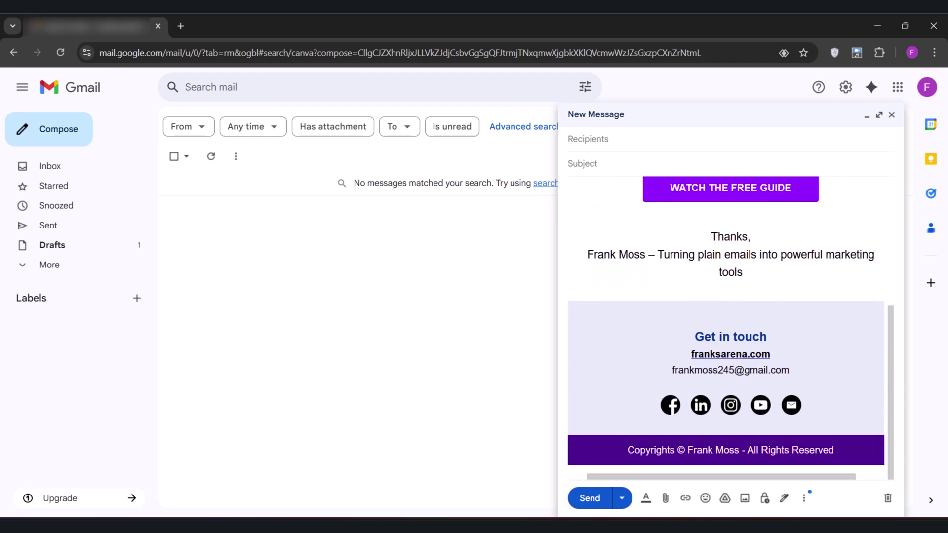
pyautogui.scroll(2, 731, 329)
pyautogui.scroll(2, 793, 415)
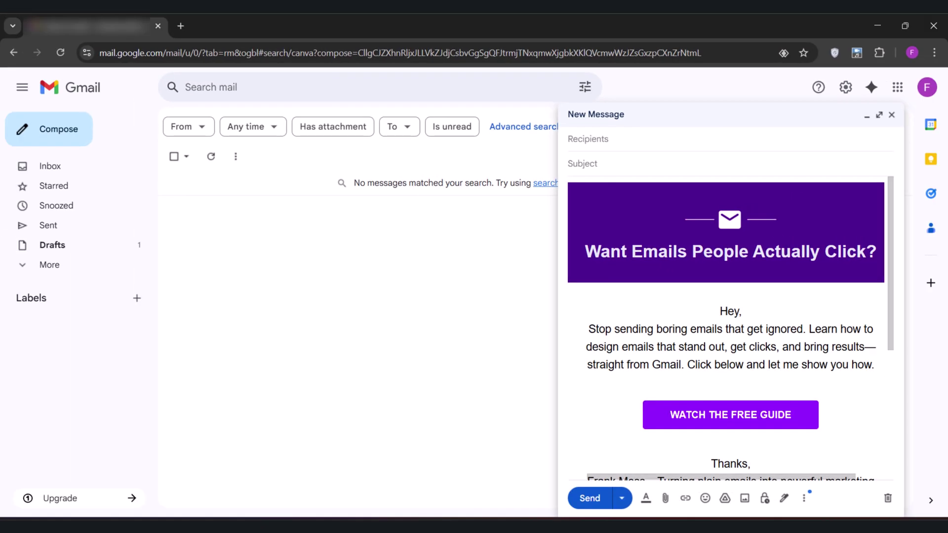
pyautogui.scroll(-2, 731, 329)
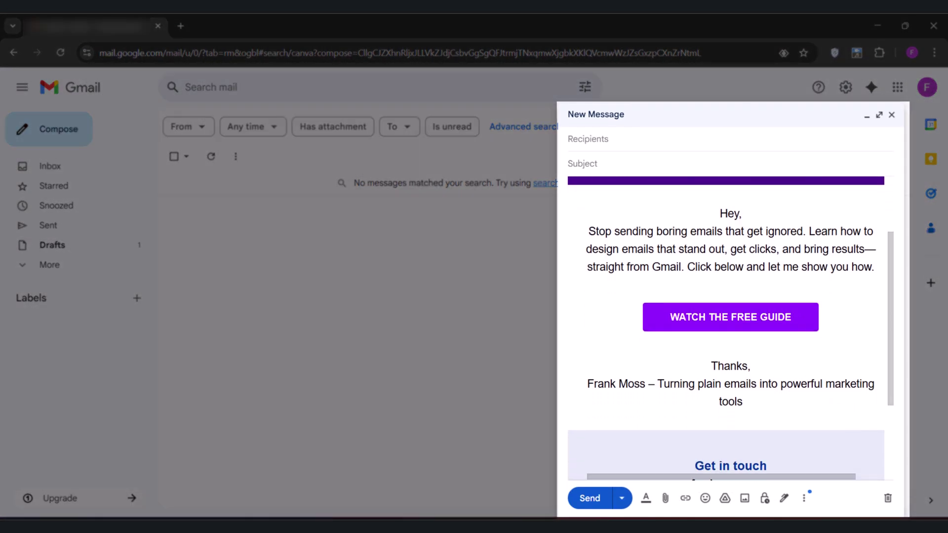
pyautogui.scroll(-3, 731, 329)
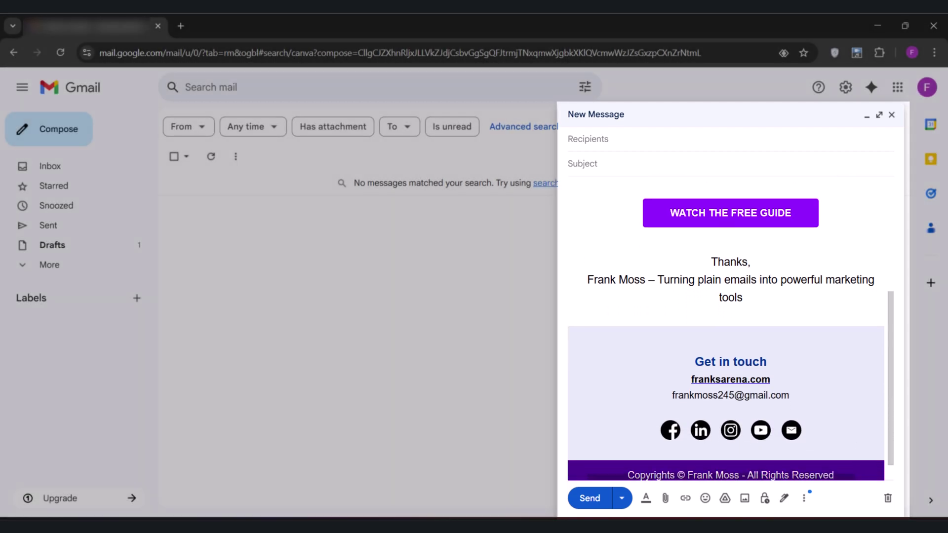
pyautogui.scroll(-1, 731, 329)
pyautogui.scroll(1, 731, 329)
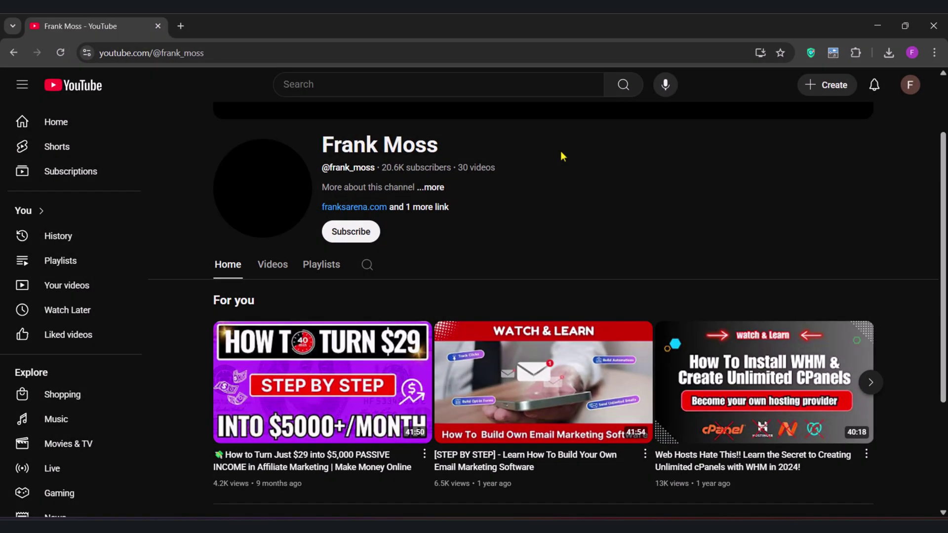
# Subscribe to the YouTube channel and set its notifications to All
pyautogui.click(362, 233)
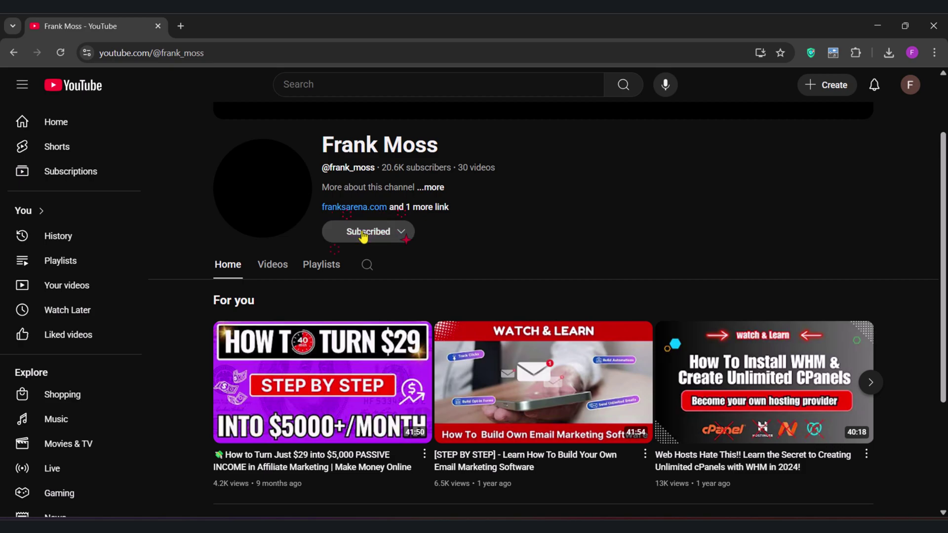
pyautogui.click(402, 236)
pyautogui.click(390, 256)
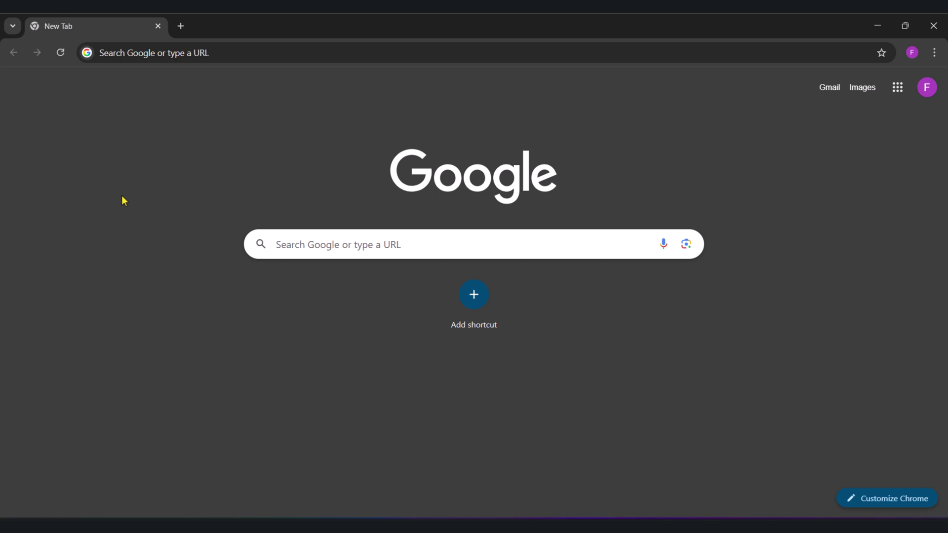
# Go to unlayer.com, open the free sign-up page and decline cookies
pyautogui.click(151, 55)
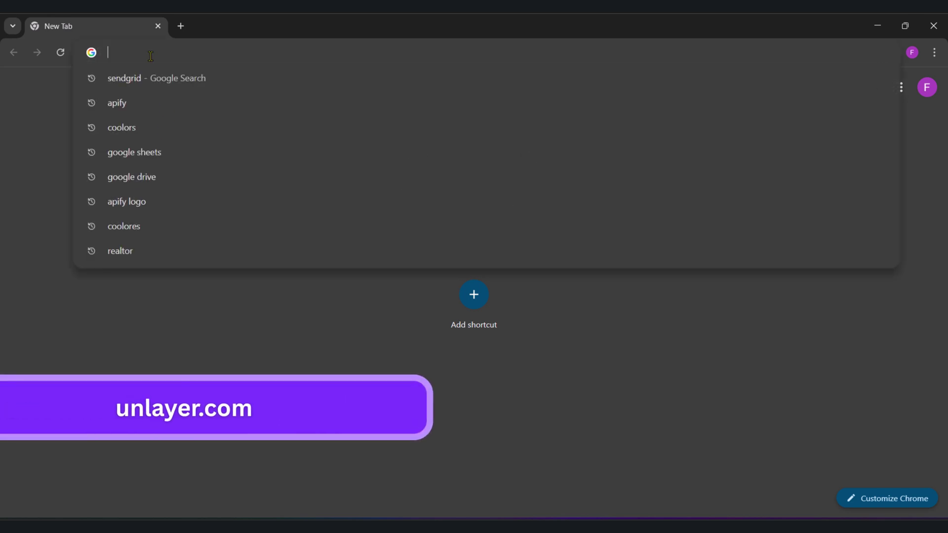
pyautogui.write('unlay')
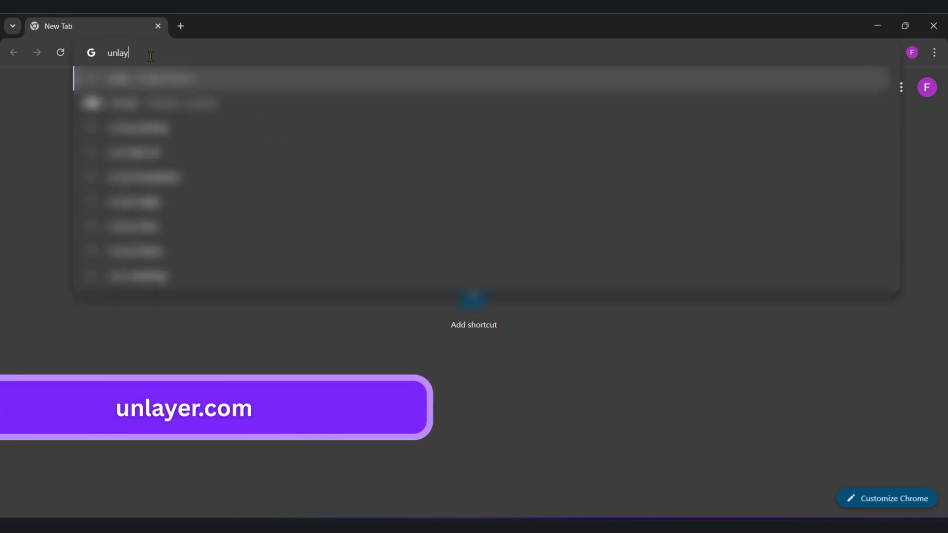
pyautogui.write('er.com')
pyautogui.press('Return')
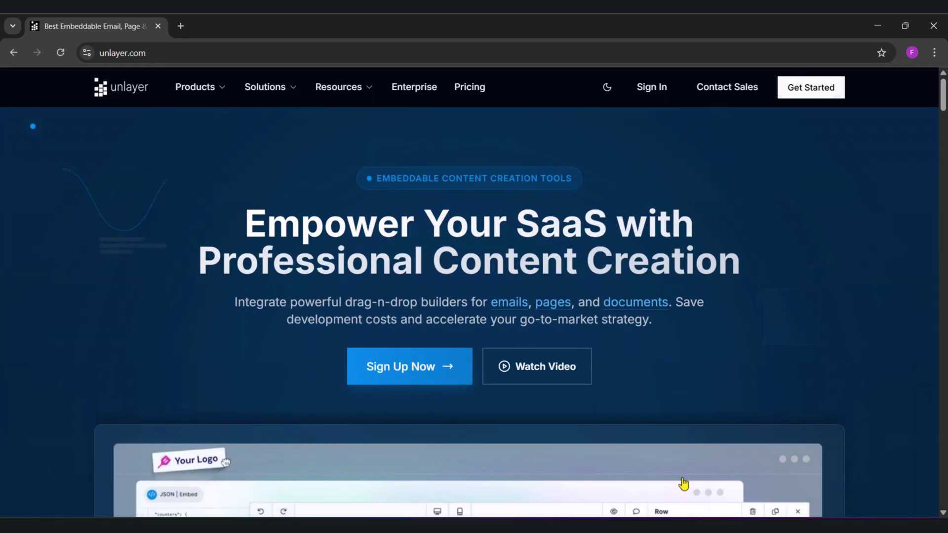
pyautogui.scroll(-1, 684, 483)
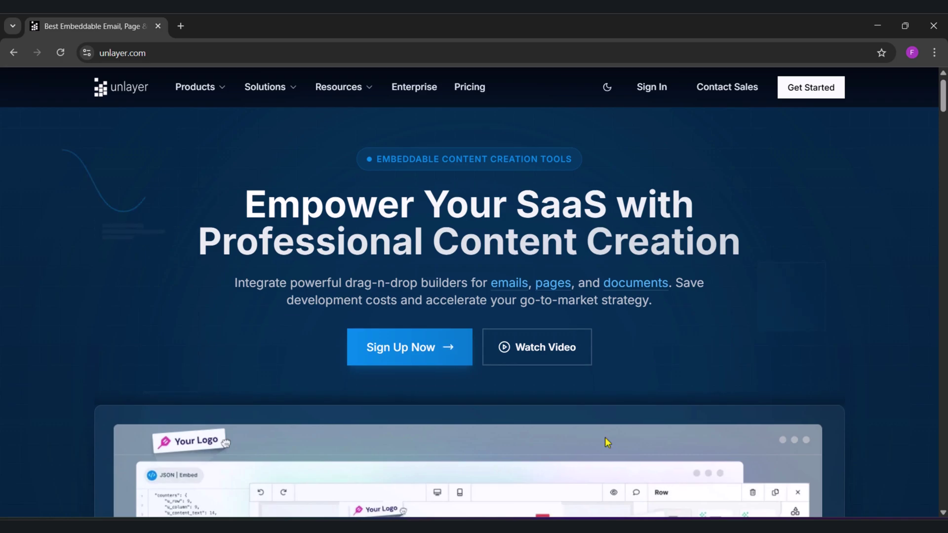
pyautogui.click(430, 351)
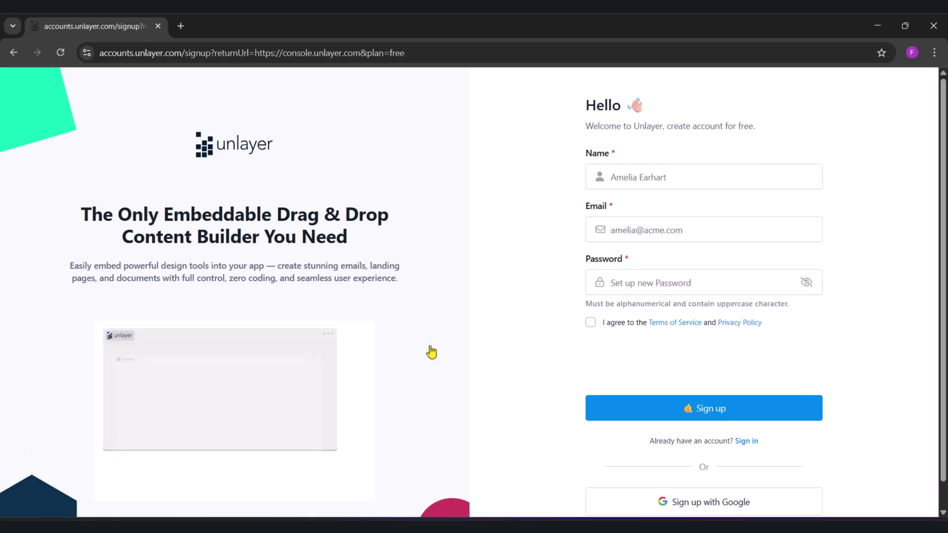
pyautogui.click(714, 478)
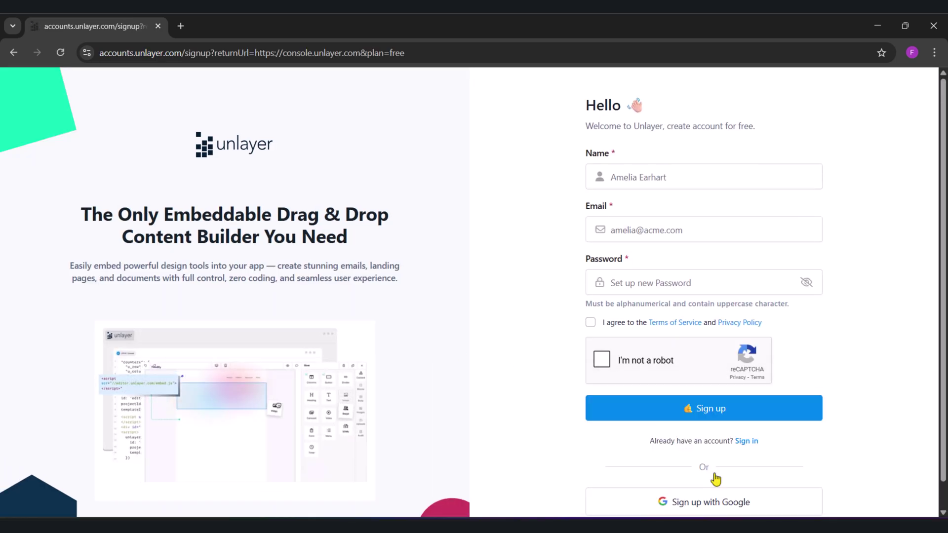
# Enter the account holder's name, e-mail and a password, accept the terms, pass reCAPTCHA and sign up
pyautogui.click(639, 179)
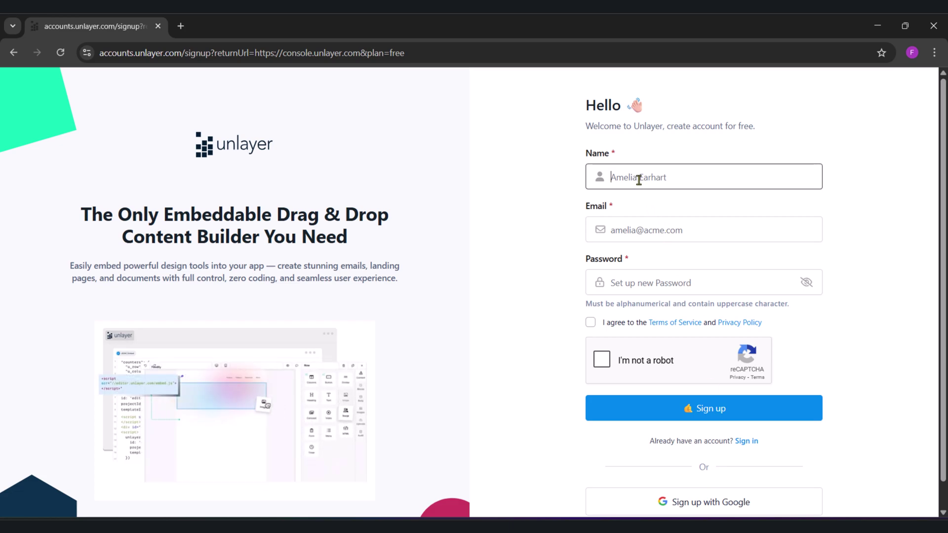
pyautogui.write('Frank Moss')
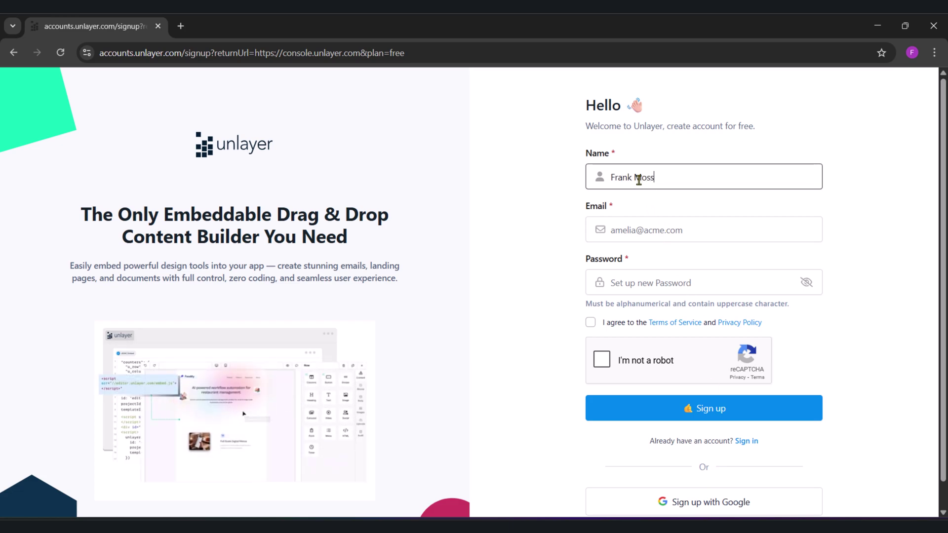
pyautogui.press('Tab')
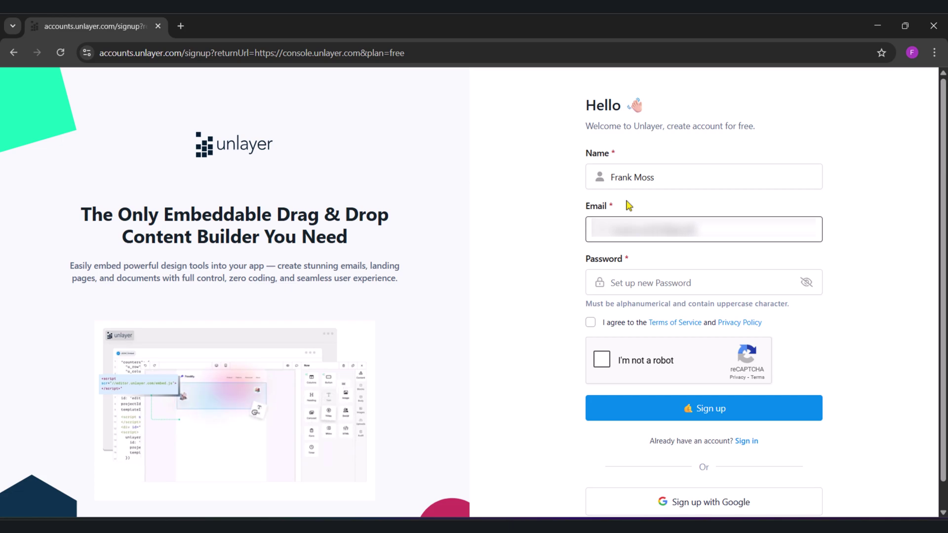
pyautogui.click(630, 277)
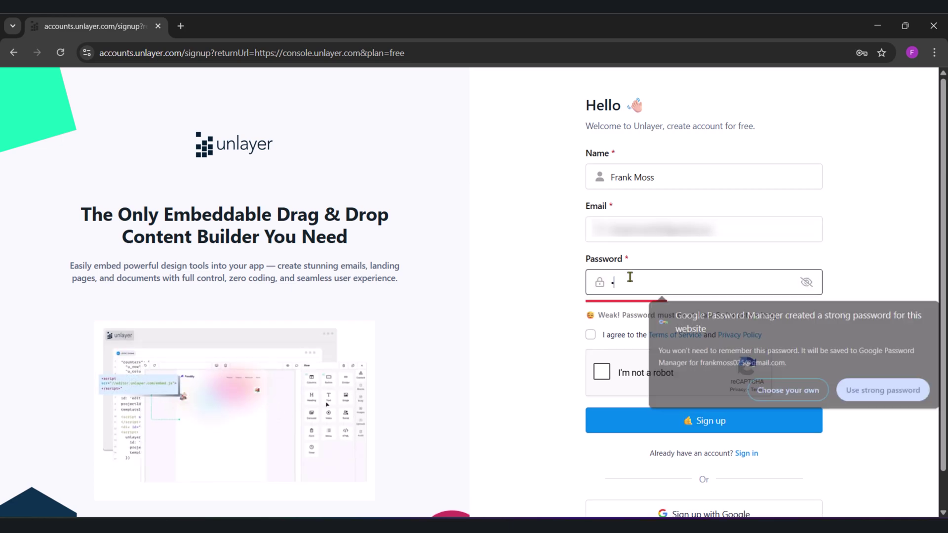
pyautogui.click(590, 335)
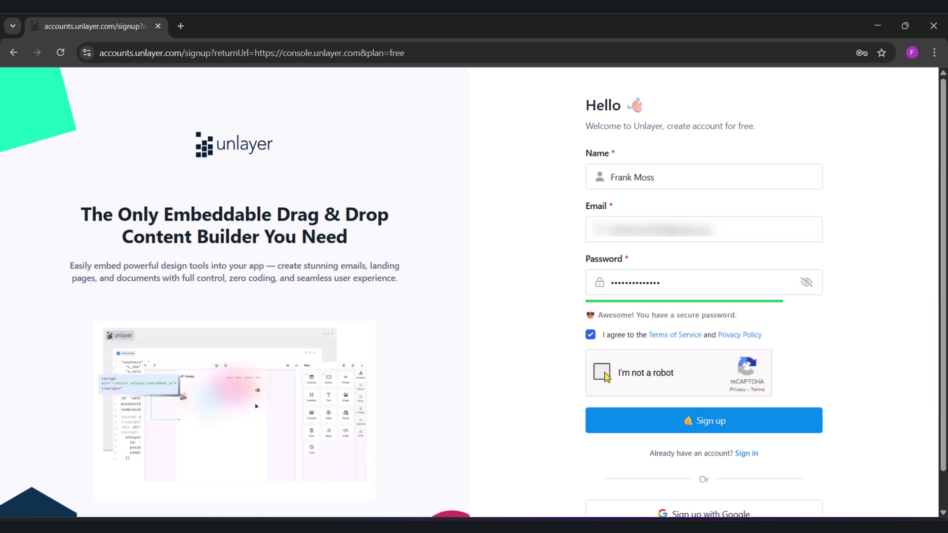
pyautogui.click(603, 373)
pyautogui.click(656, 426)
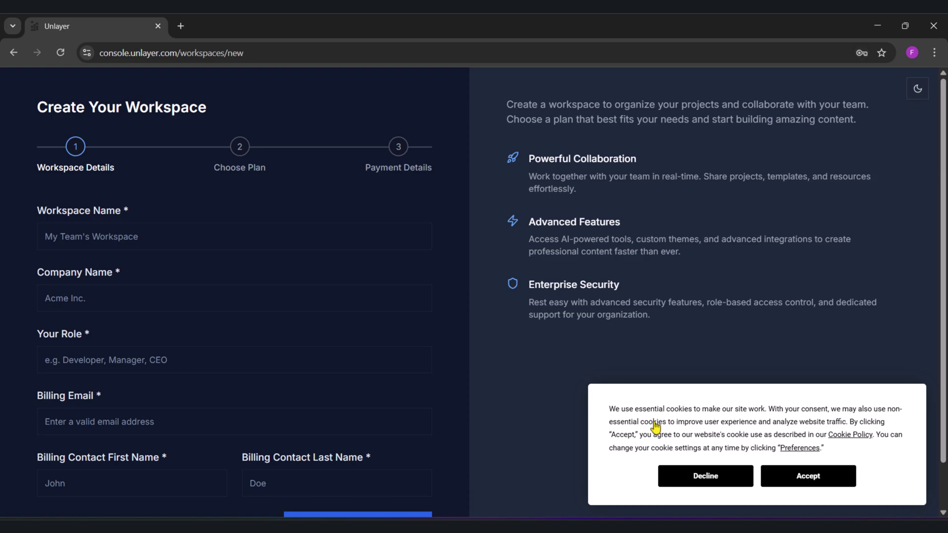
# Decline cookies and fill the workspace name, company name, role CEO and billing e-mail
pyautogui.click(680, 476)
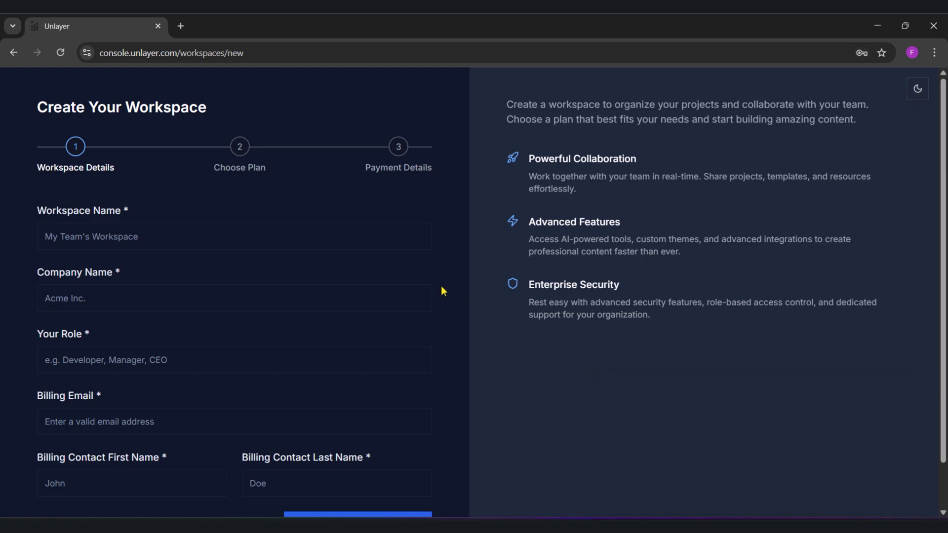
pyautogui.click(123, 233)
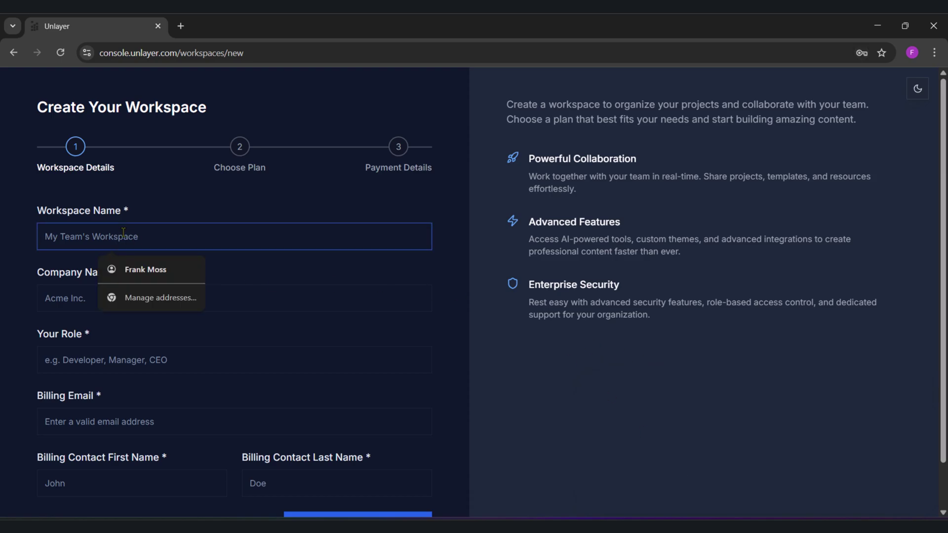
pyautogui.write('Frank Moss')
pyautogui.press('Tab')
pyautogui.write('Frank Moss')
pyautogui.press('Tab')
pyautogui.write('CEO')
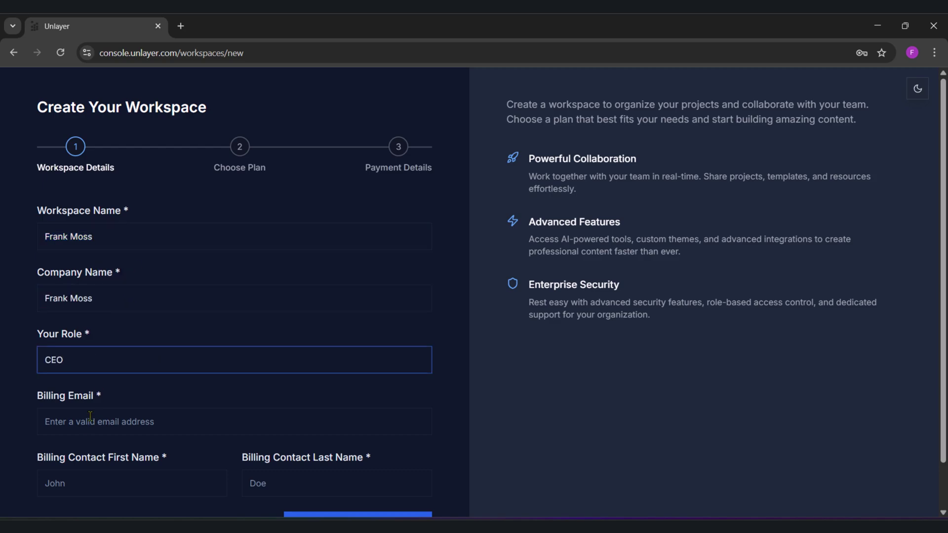
pyautogui.press('Tab')
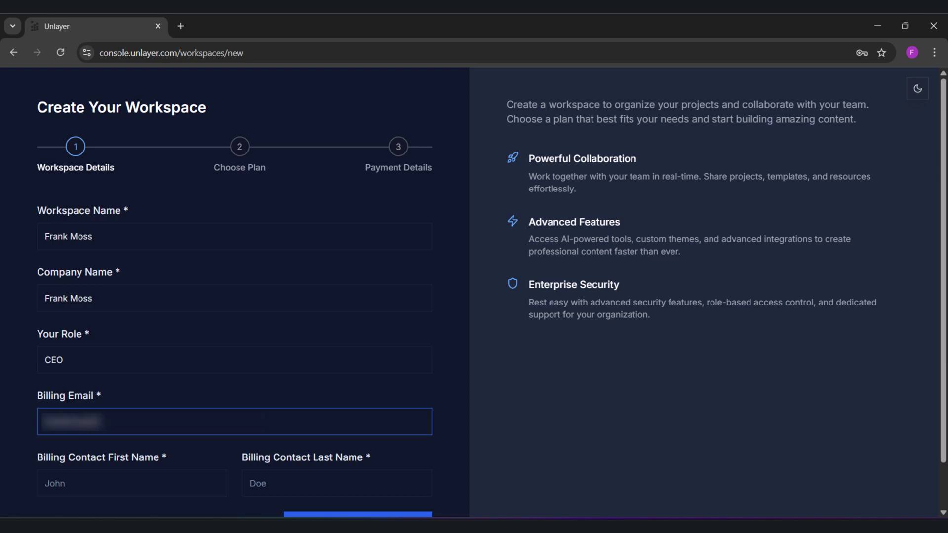
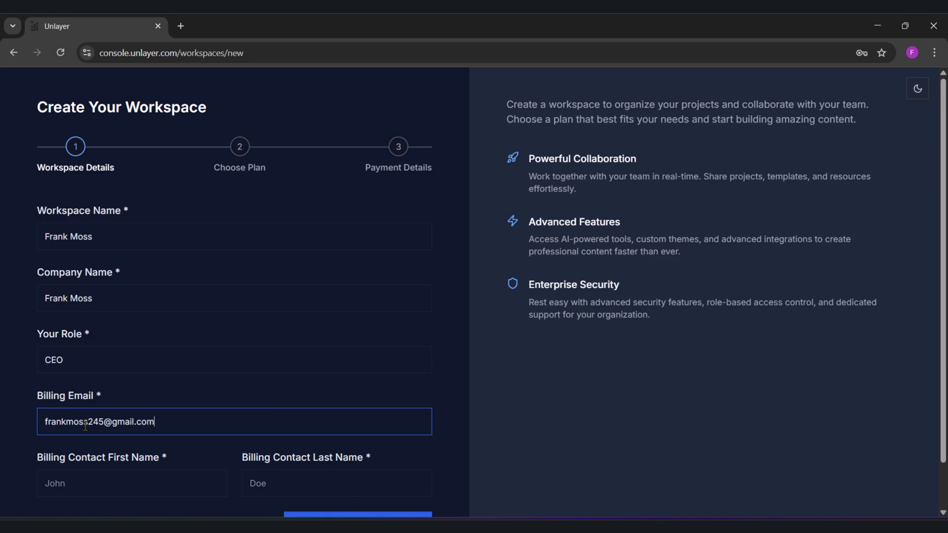
# Enter the billing contact's first and last name and continue to plan selection
pyautogui.scroll(-1, 85, 426)
pyautogui.click(106, 431)
pyautogui.write('Frank')
pyautogui.press('Tab')
pyautogui.write('Moss')
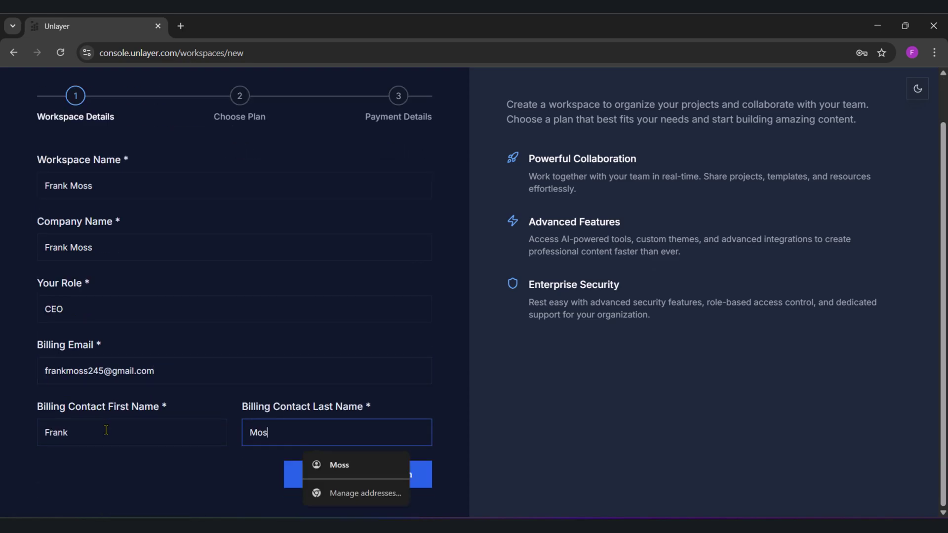
pyautogui.click(201, 390)
pyautogui.click(313, 483)
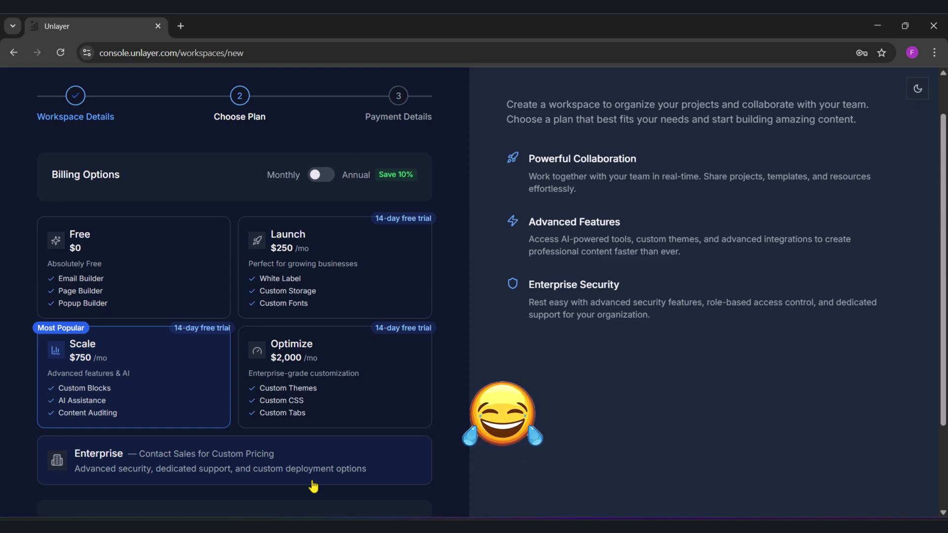
# Choose the Free plan, accept the Terms of Service and create the workspace
pyautogui.click(176, 272)
pyautogui.scroll(-3, 176, 272)
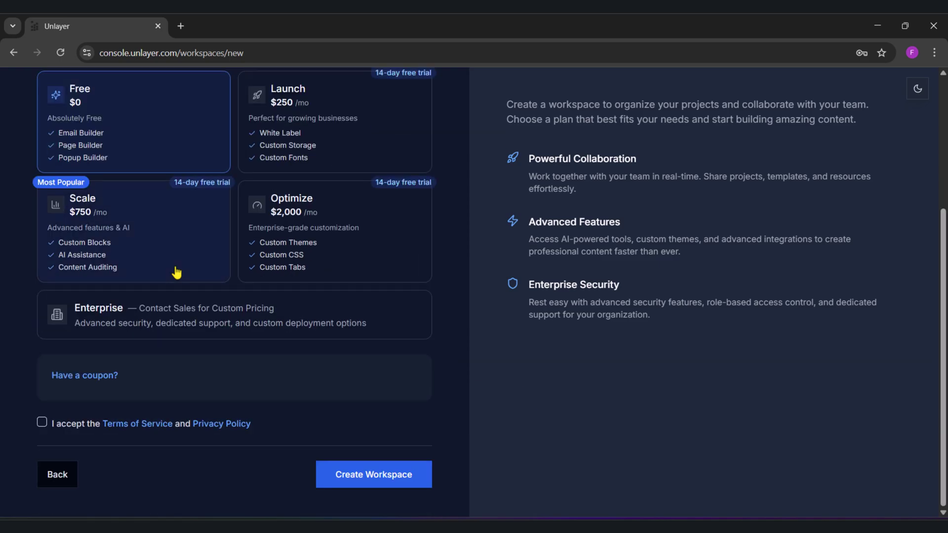
pyautogui.click(42, 424)
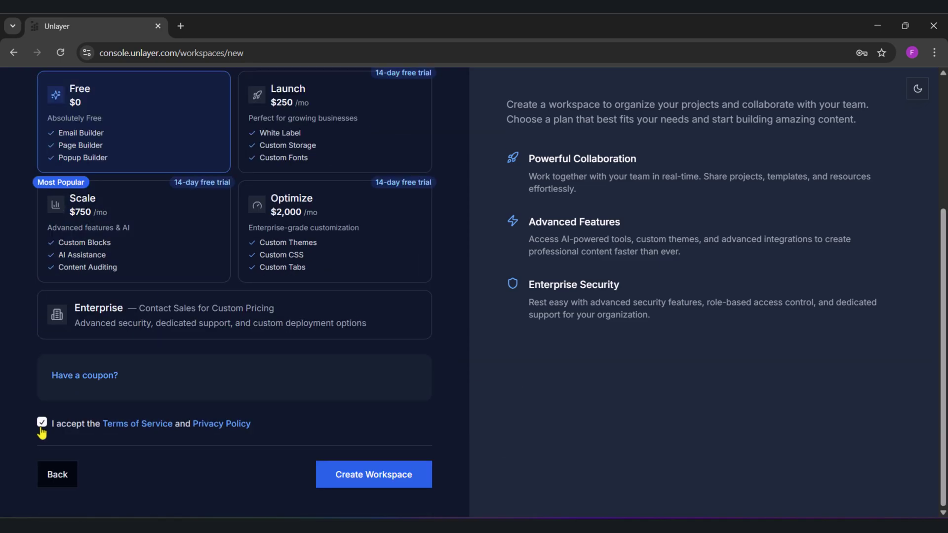
pyautogui.click(366, 481)
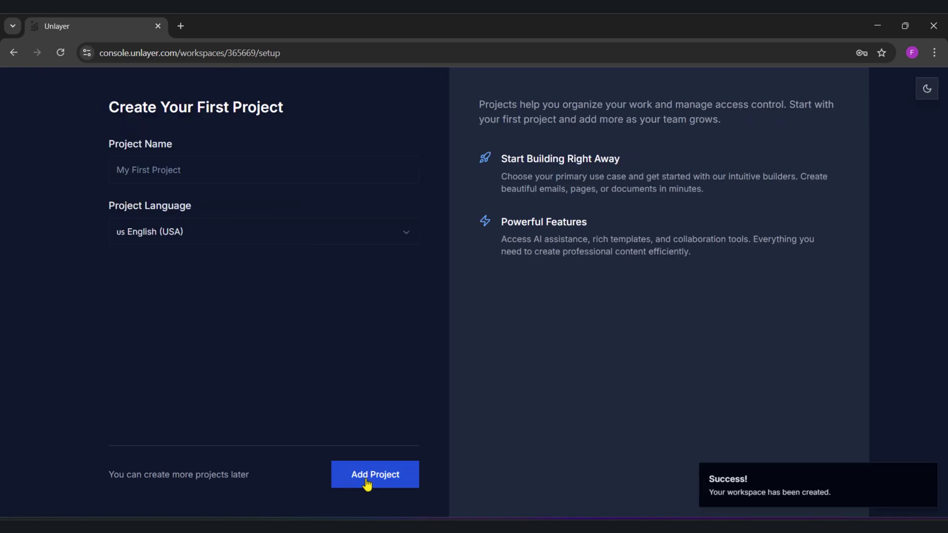
# Create the project 'First Project' and go to its Email templates page
pyautogui.click(206, 174)
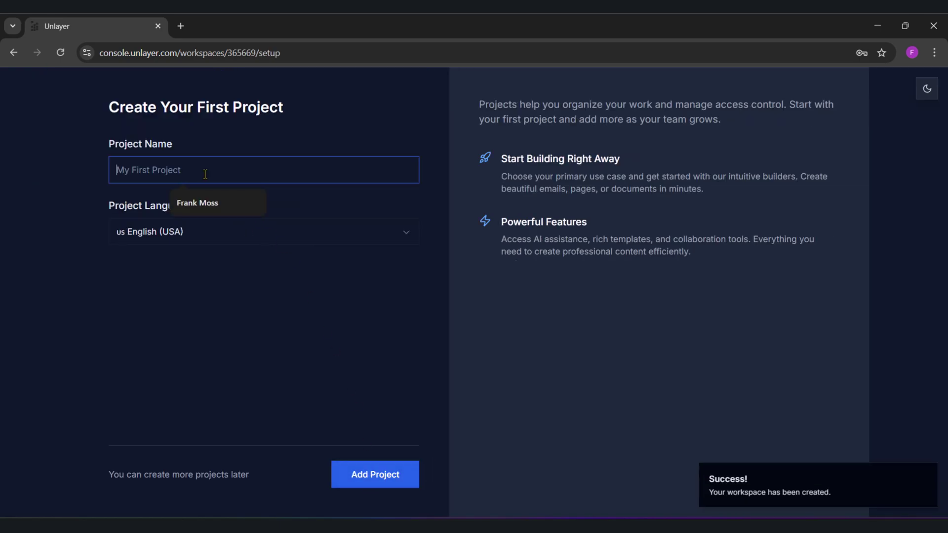
pyautogui.write('First Project')
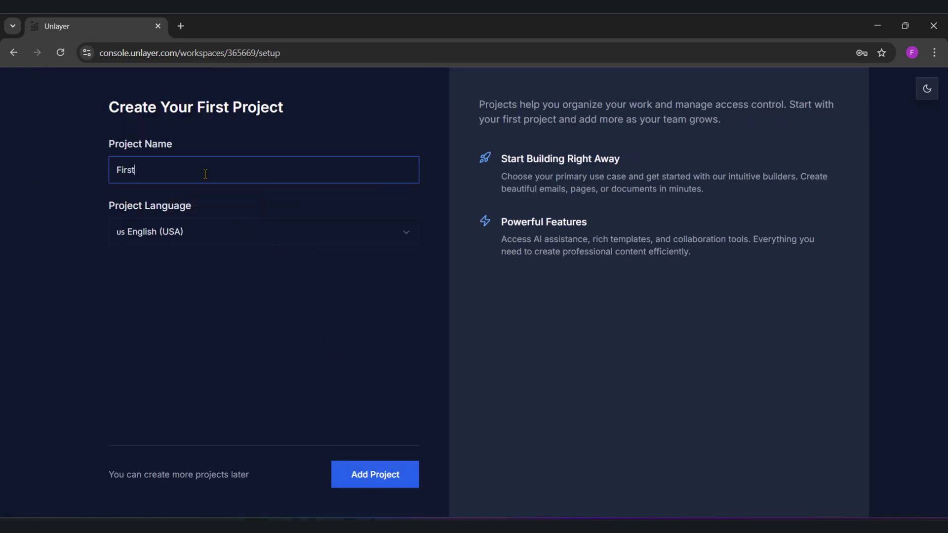
pyautogui.click(368, 478)
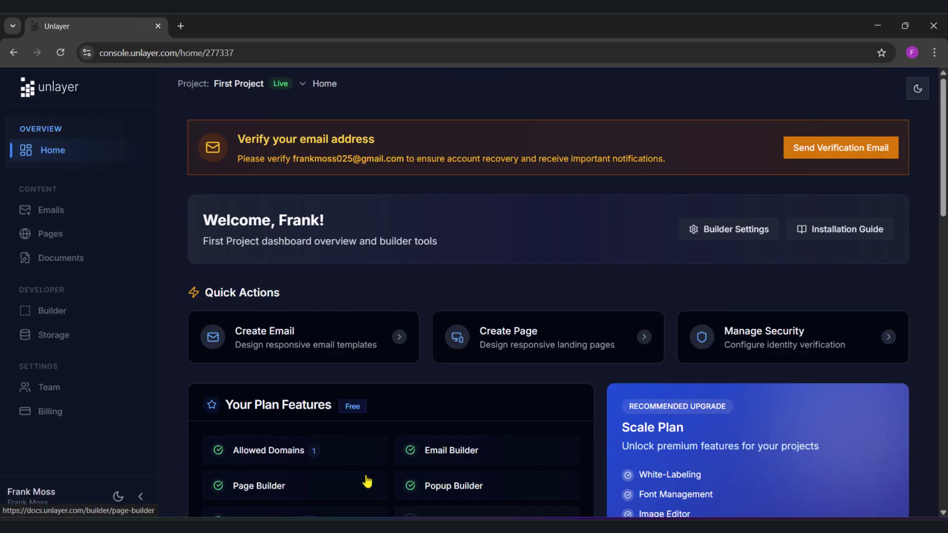
pyautogui.click(181, 26)
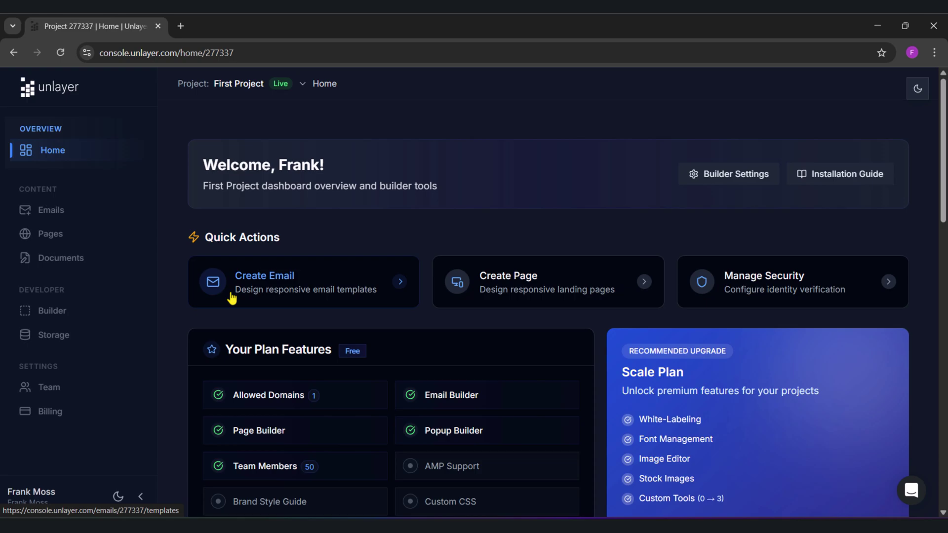
pyautogui.click(50, 210)
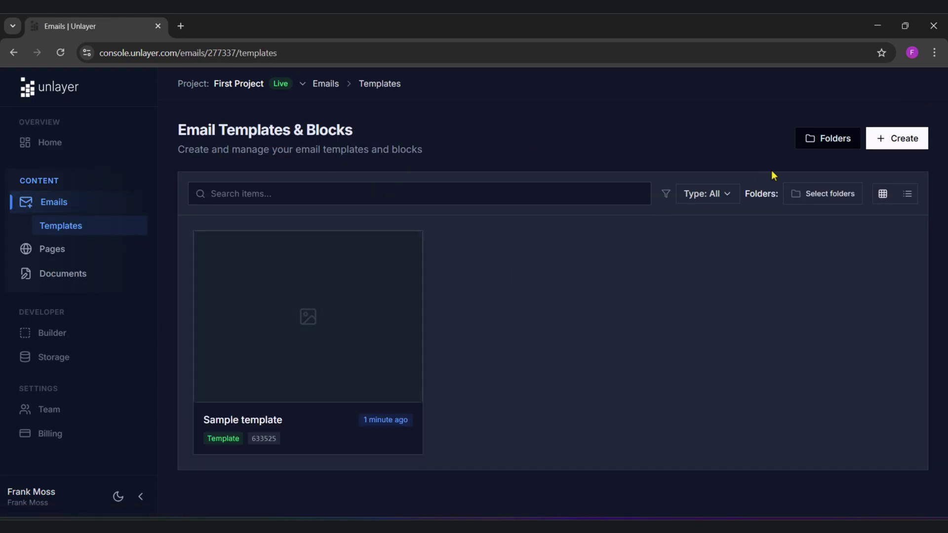
# Create a new email template named 'Gmail Template'
pyautogui.click(902, 140)
pyautogui.click(473, 296)
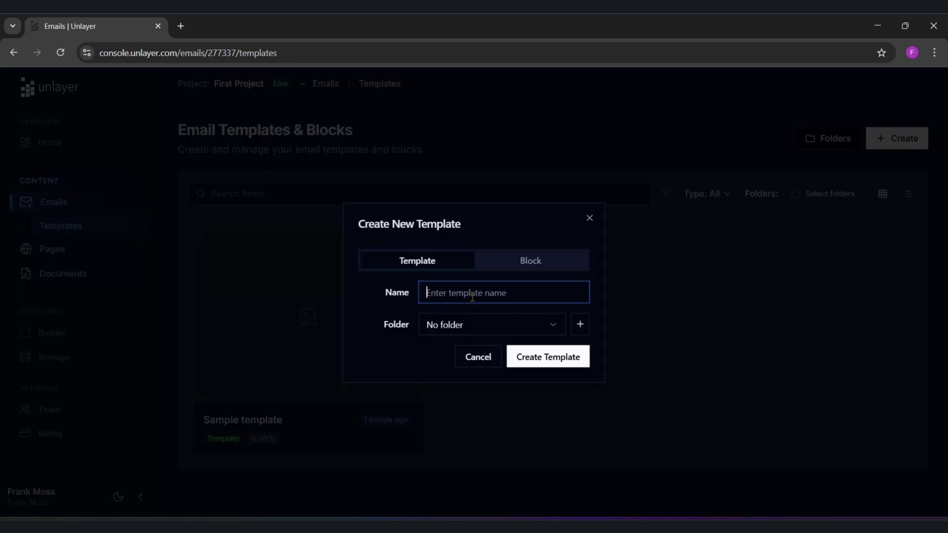
pyautogui.write('Gmail Template')
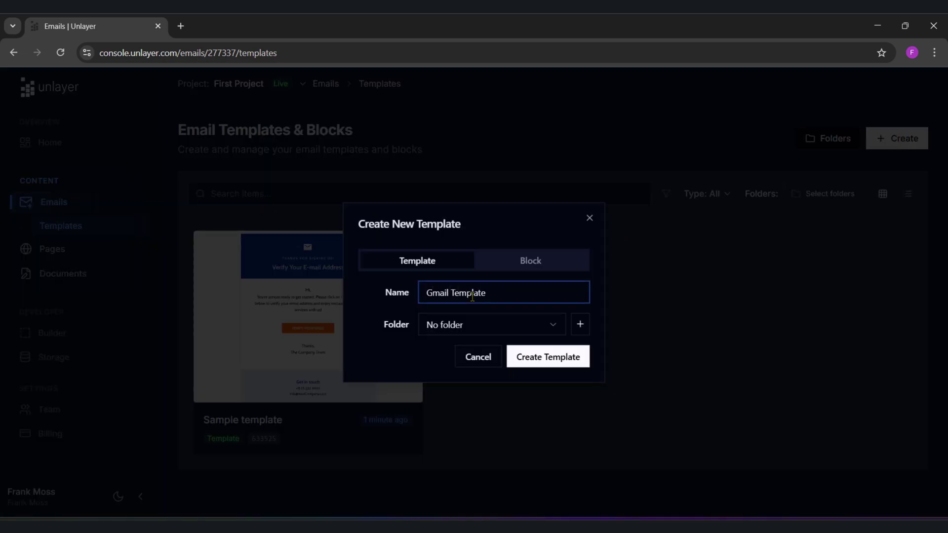
pyautogui.click(536, 359)
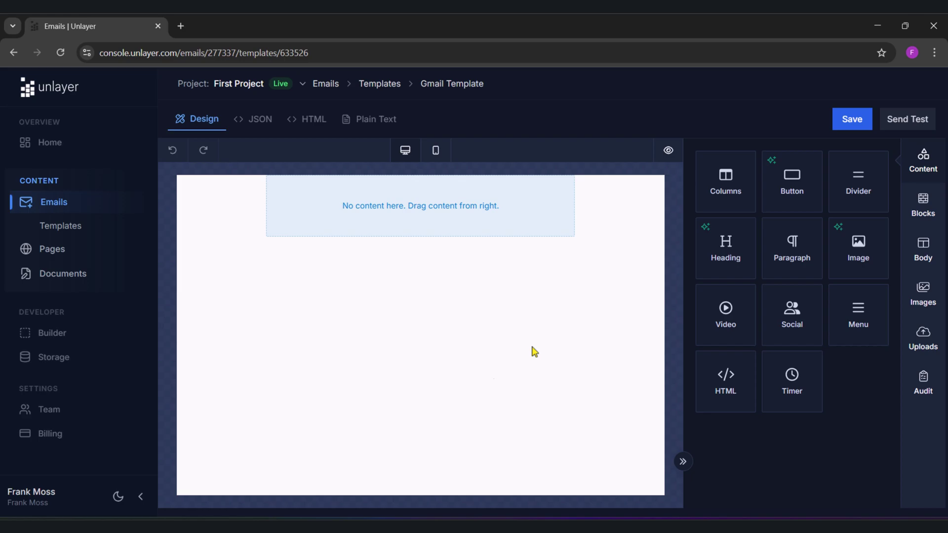
# Add an Image block at the top with the uploaded logo, width set to 67%
pyautogui.moveTo(859, 247); pyautogui.dragTo(491, 239)
pyautogui.click(790, 362)
pyautogui.doubleClick(157, 201)
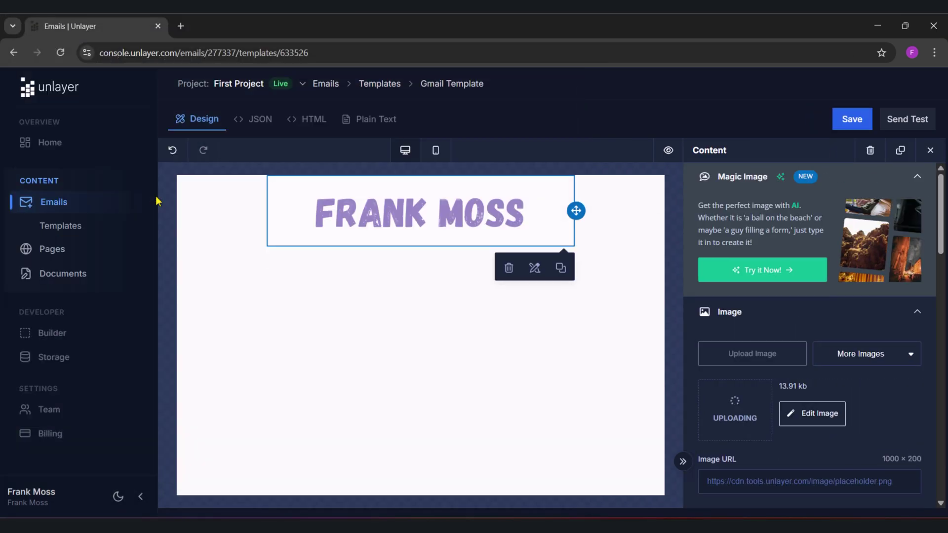
pyautogui.scroll(-5, 810, 346)
pyautogui.moveTo(892, 311); pyautogui.dragTo(829, 320)
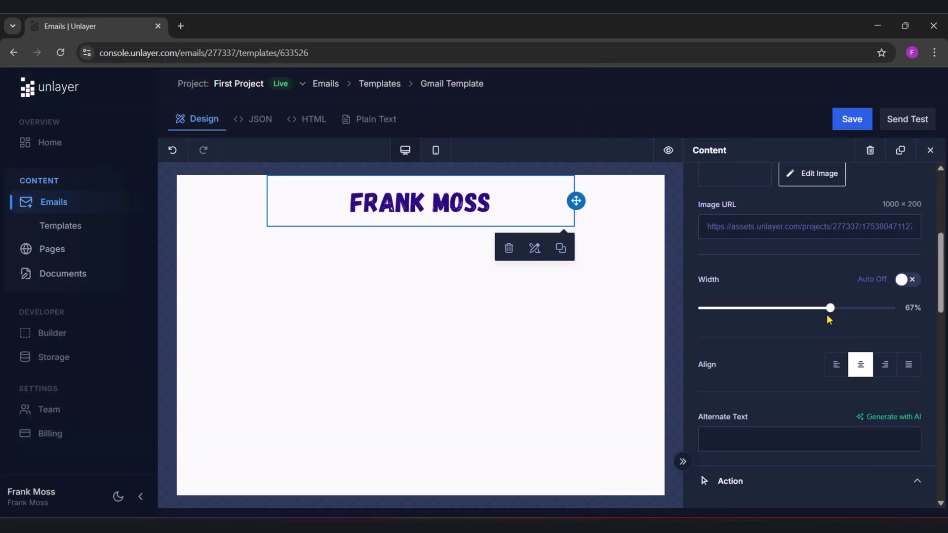
pyautogui.scroll(5, 794, 320)
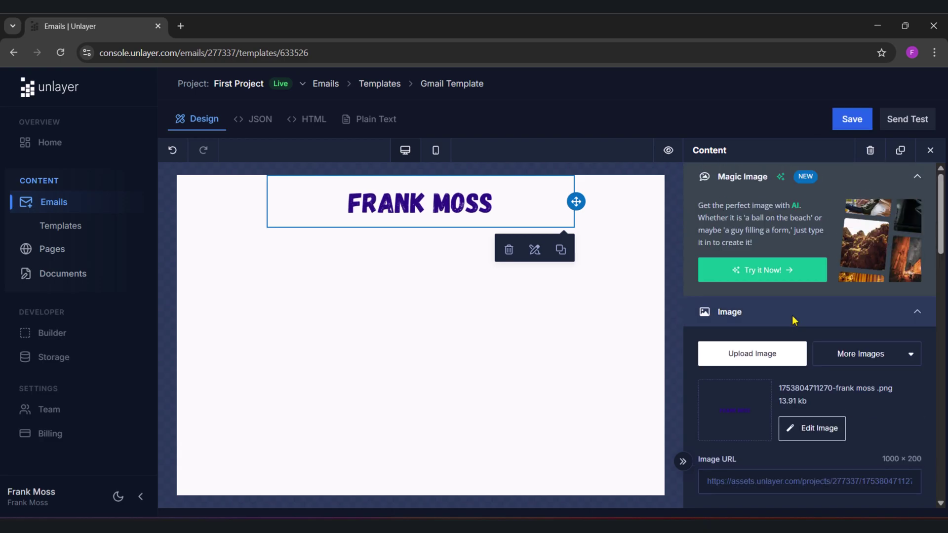
# Add a paragraph below the logo starting 'Hi,' about an upcoming project and staying subscribed
pyautogui.click(930, 151)
pyautogui.moveTo(793, 242); pyautogui.dragTo(508, 250)
pyautogui.tripleClick(398, 243)
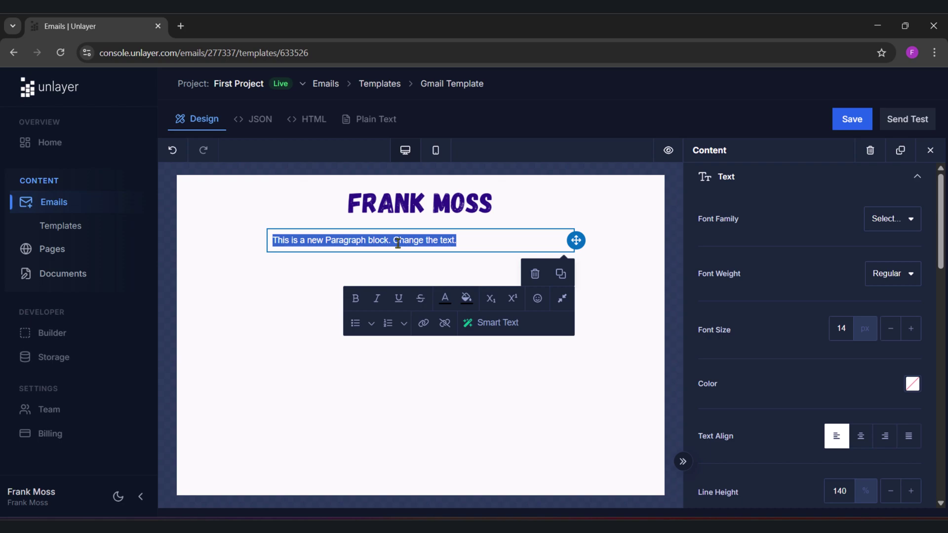
pyautogui.write('Hi,')
pyautogui.press('Return')
pyautogui.write('Even though I ')
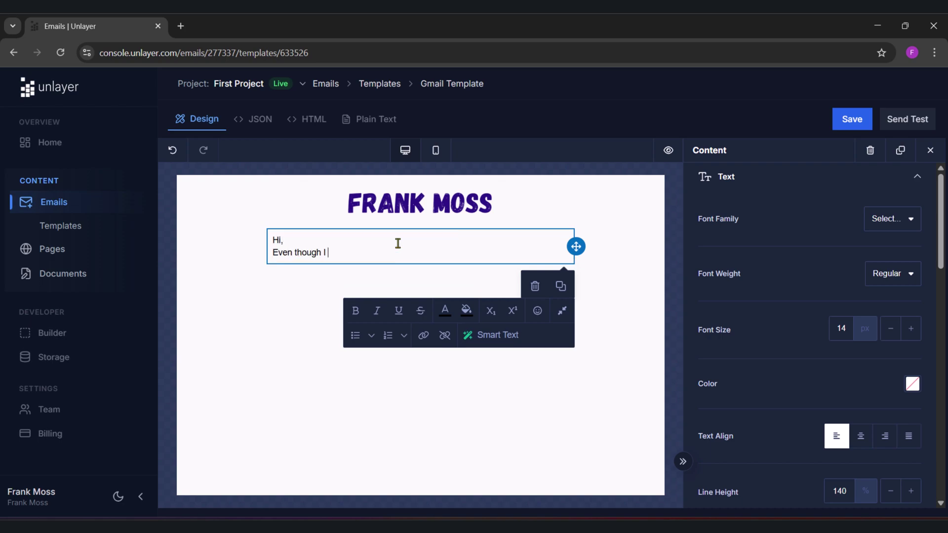
pyautogui.write("haven't been posting videos often lately, i")
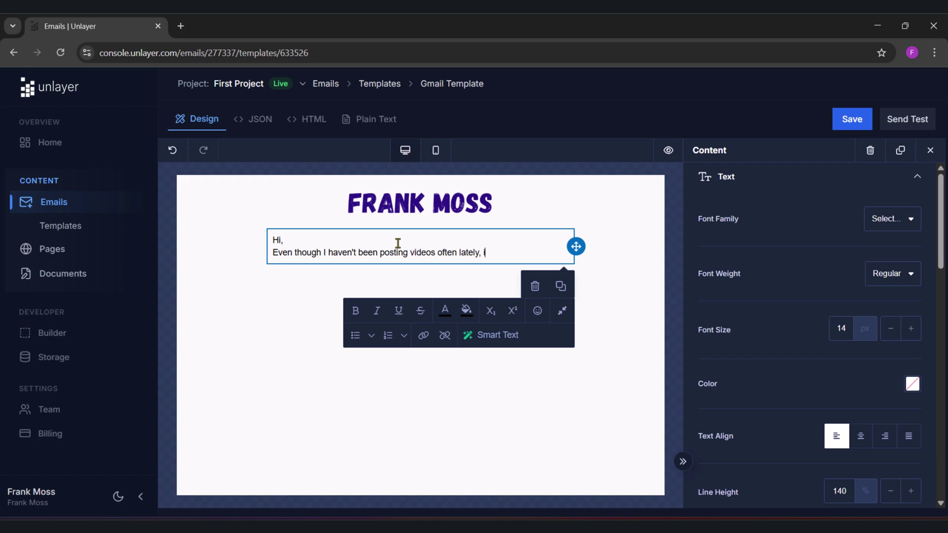
pyautogui.write("'m working on something exciting")
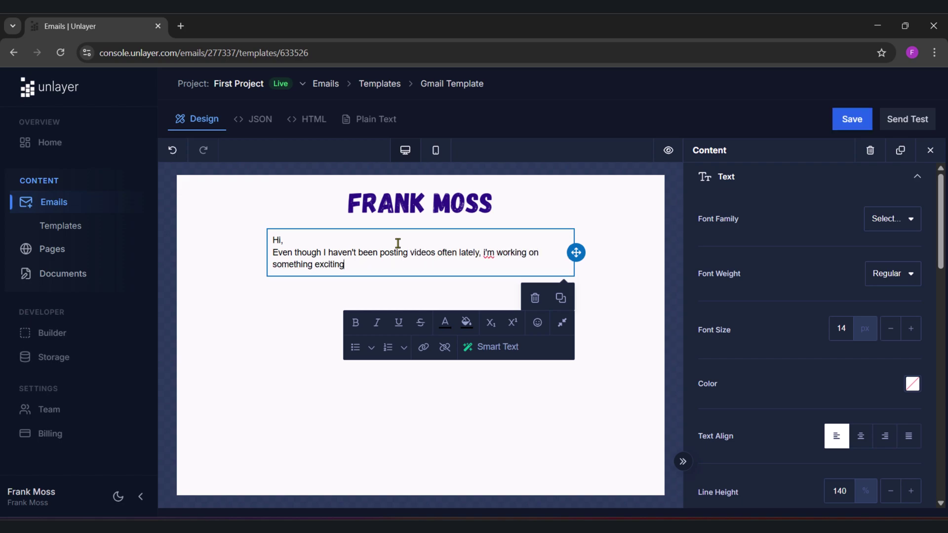
pyautogui.write(" that you won't want to mis")
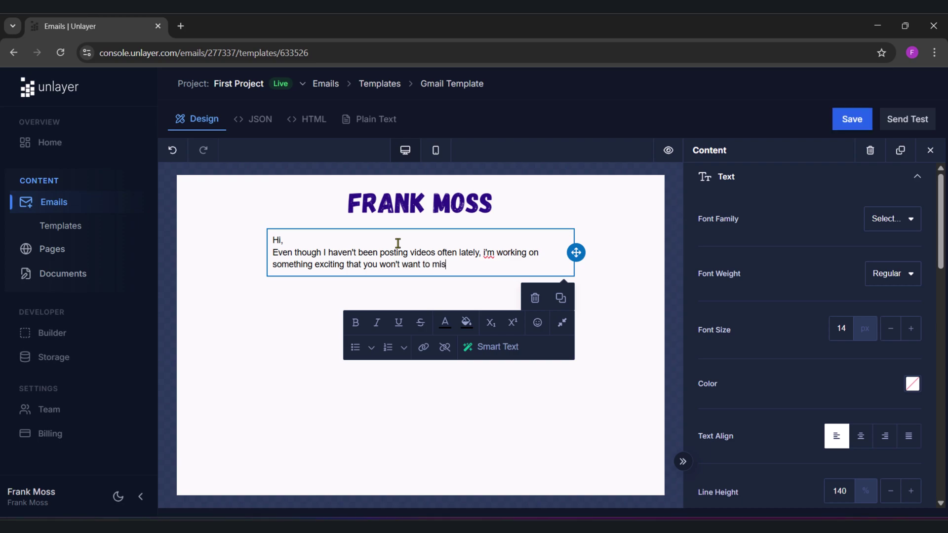
pyautogui.write('s! make sure to')
pyautogui.press('BackSpace')
pyautogui.press('BackSpace')
pyautogui.press('BackSpace')
pyautogui.write("you're subscribed to my channel so you'll be the first to know wh")
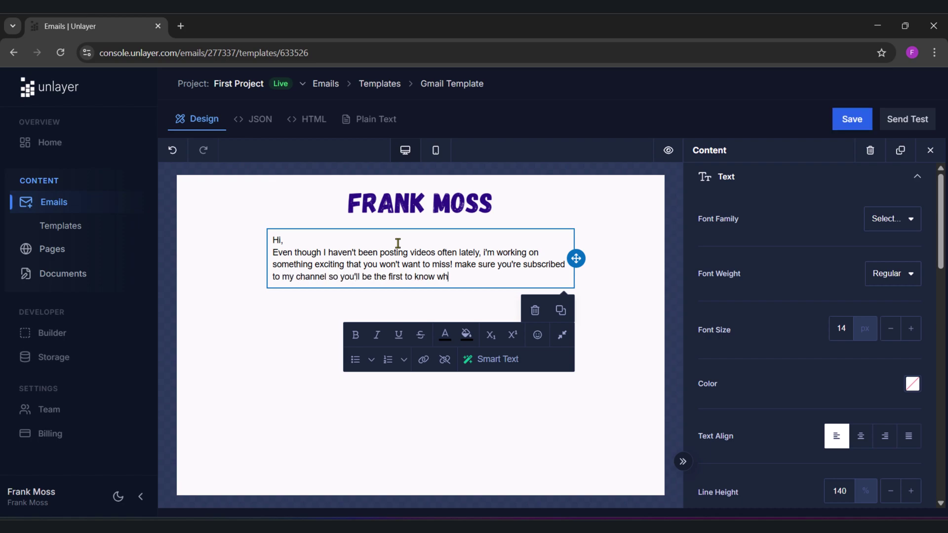
pyautogui.write('en ')
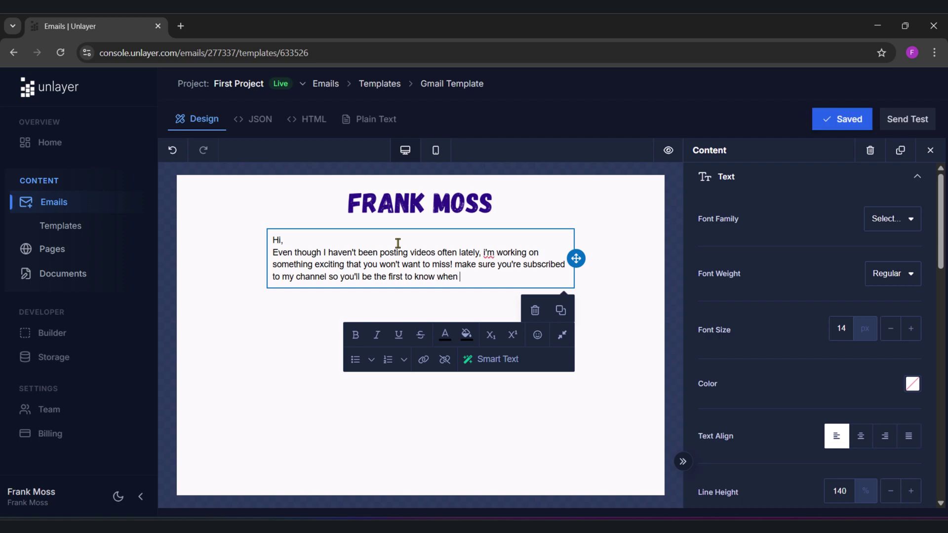
pyautogui.write('it drops.')
# Capitalise the 'I' in "I'm" and make 'something exciting' bold
pyautogui.moveTo(483, 252); pyautogui.dragTo(487, 253)
pyautogui.write('I')
pyautogui.moveTo(349, 265); pyautogui.dragTo(272, 264)
pyautogui.click(355, 335)
pyautogui.click(311, 340)
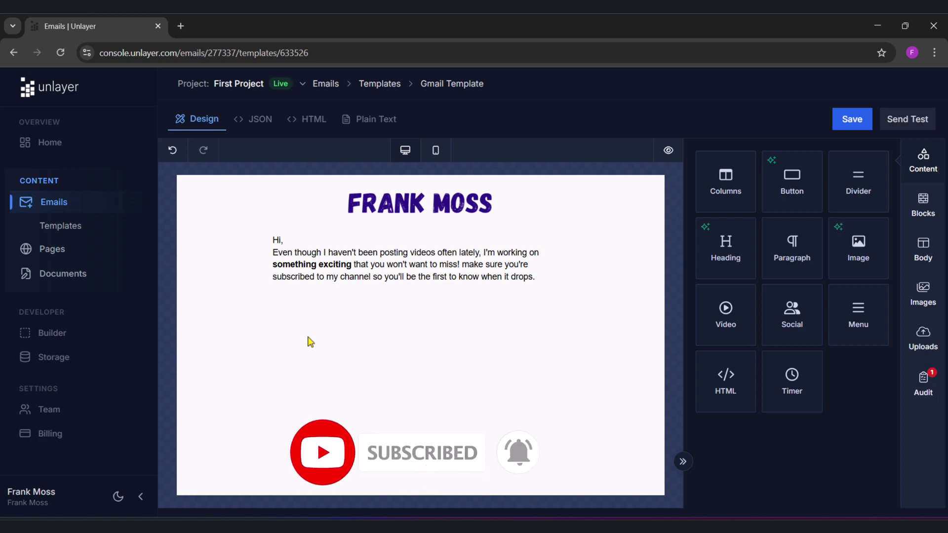
# Add a blank line after 'Hi,' and a button labelled 'Subscribe to My Channel' below the paragraph
pyautogui.click(283, 240)
pyautogui.press('Return')
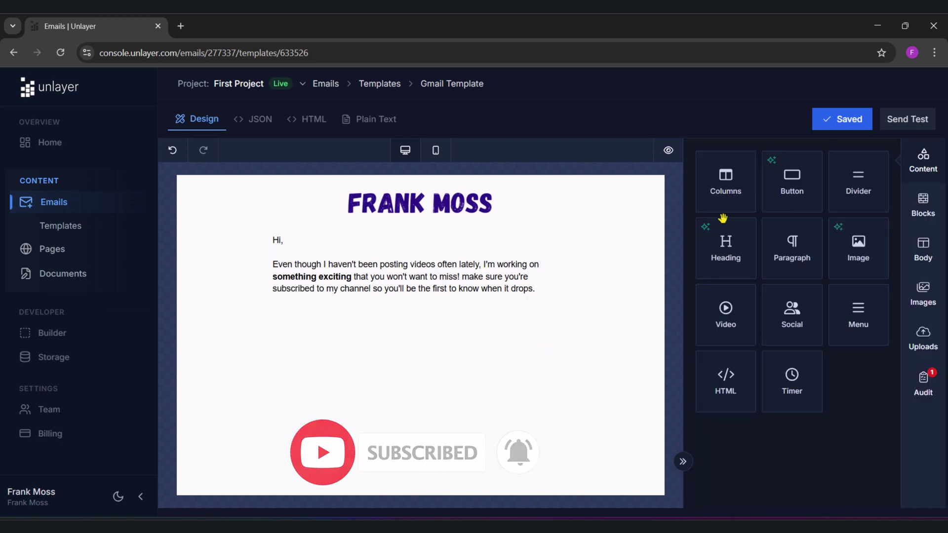
pyautogui.moveTo(793, 182); pyautogui.dragTo(492, 306)
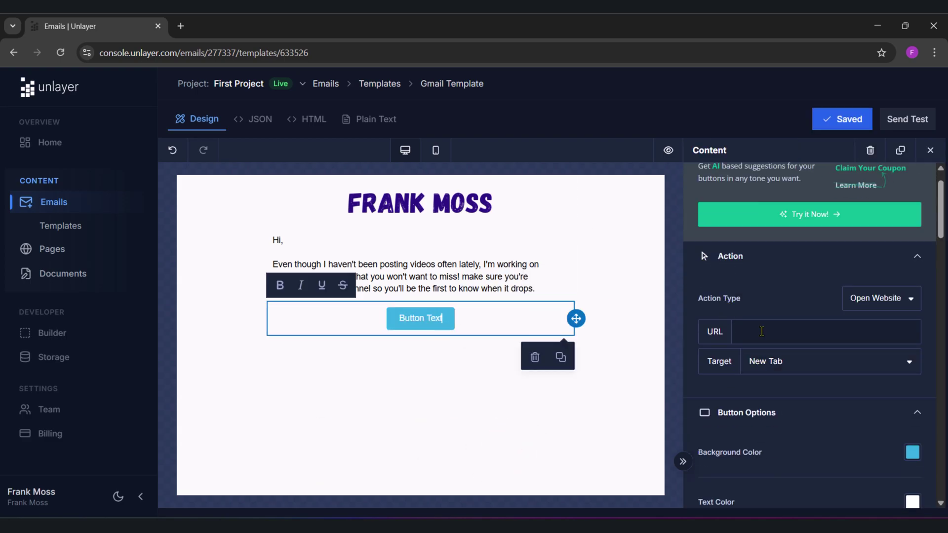
pyautogui.scroll(-1, 762, 331)
pyautogui.tripleClick(437, 324)
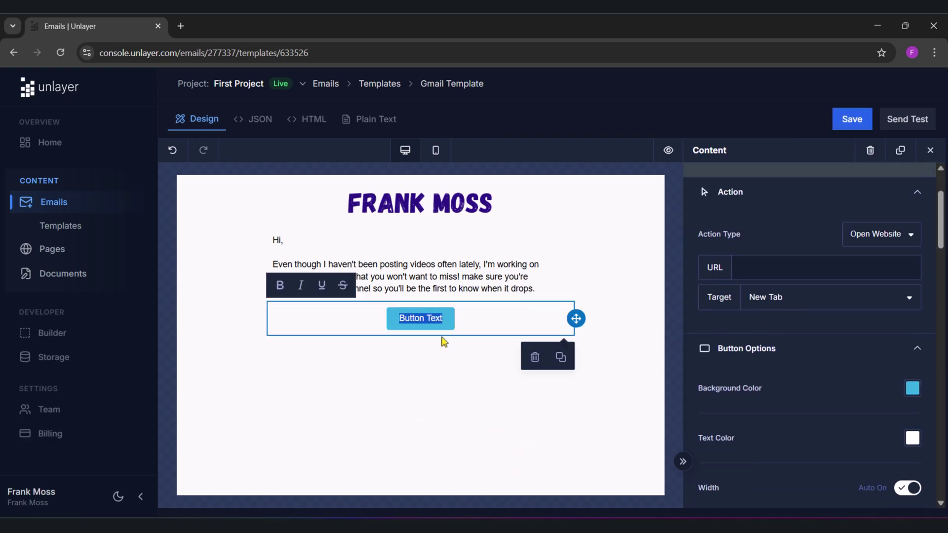
pyautogui.write('Subscribe to My Channel')
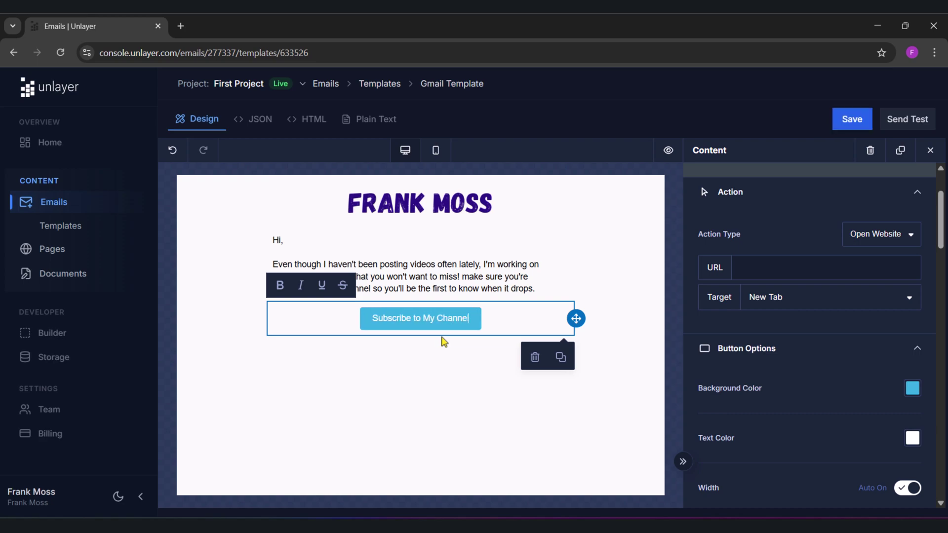
# Link the button to the YouTube channel URL, with red background and bold text
pyautogui.click(746, 268)
pyautogui.write('https://')
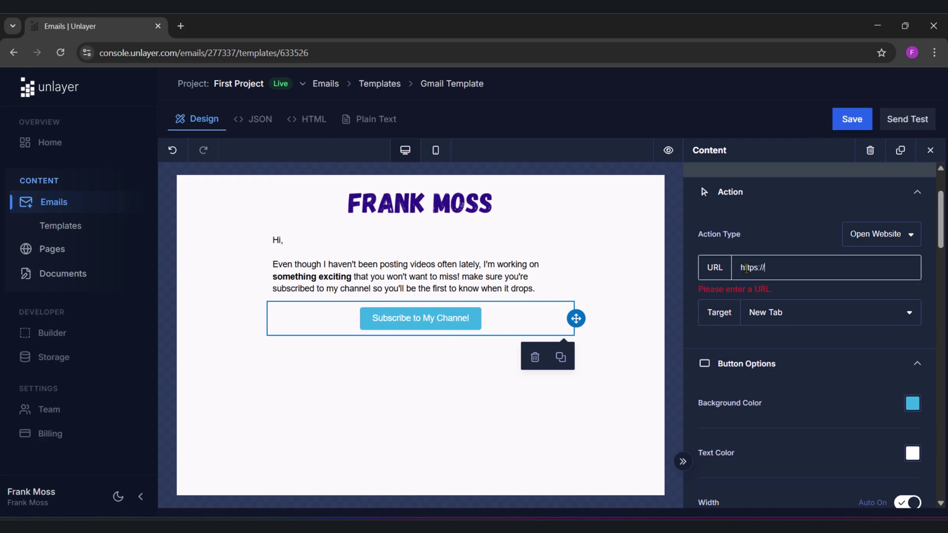
pyautogui.write('youtube.com/@frank_moss')
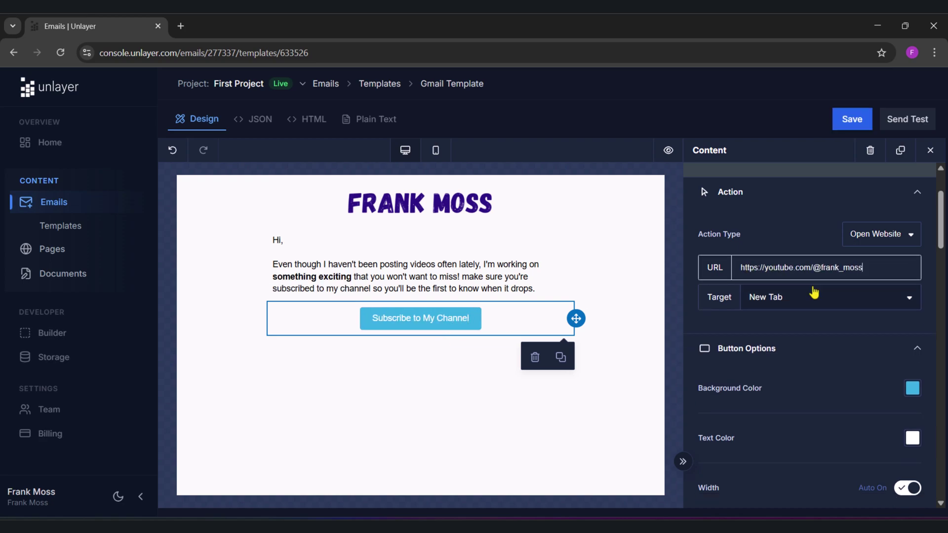
pyautogui.click(798, 326)
pyautogui.click(913, 390)
pyautogui.moveTo(889, 423); pyautogui.dragTo(898, 423)
pyautogui.scroll(-2, 815, 390)
pyautogui.click(891, 366)
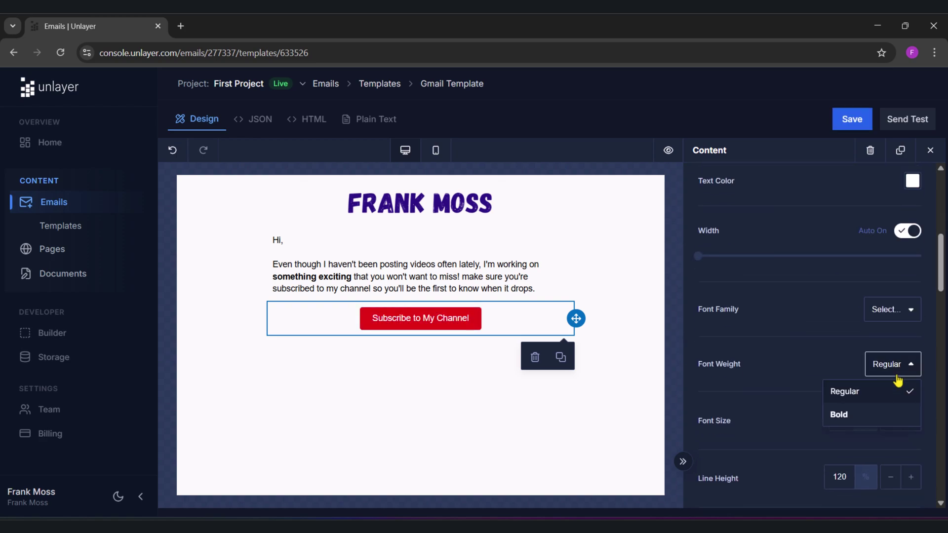
pyautogui.click(884, 414)
# Increase the button padding, setting left and right to 30 and raising top and bottom
pyautogui.scroll(-6, 823, 394)
pyautogui.click(898, 414)
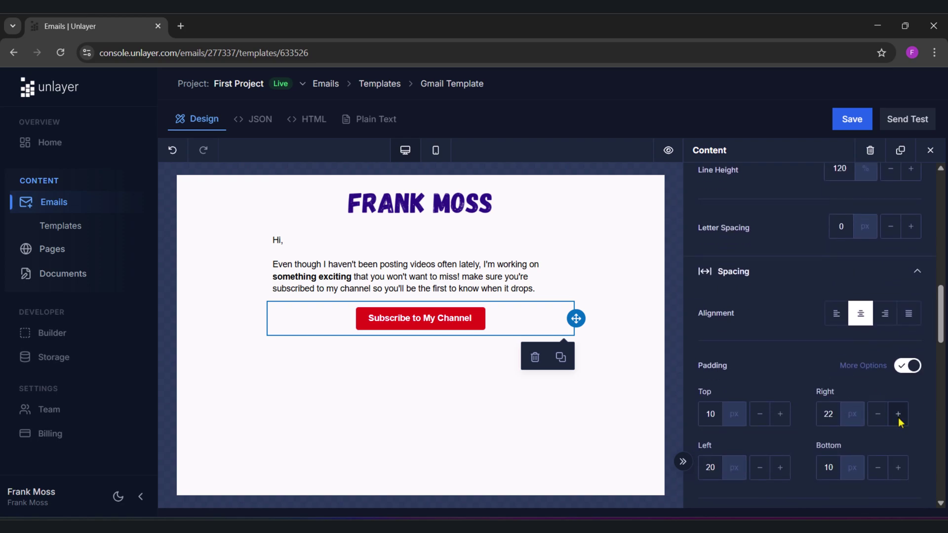
pyautogui.click(899, 414)
pyautogui.doubleClick(710, 468)
pyautogui.write('30')
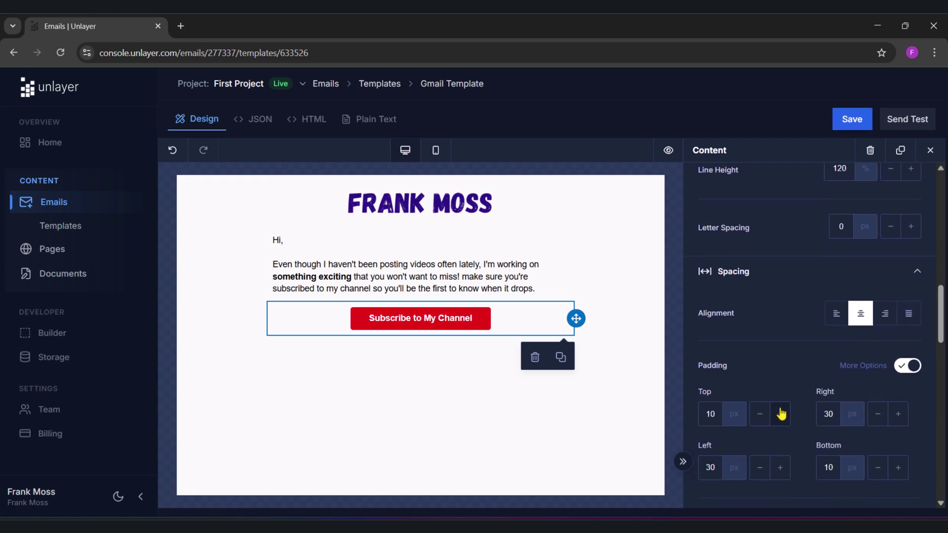
pyautogui.click(781, 414)
pyautogui.click(781, 414)
pyautogui.click(780, 414)
pyautogui.click(781, 414)
pyautogui.click(781, 414)
pyautogui.click(899, 468)
pyautogui.click(899, 468)
pyautogui.click(899, 468)
pyautogui.click(899, 469)
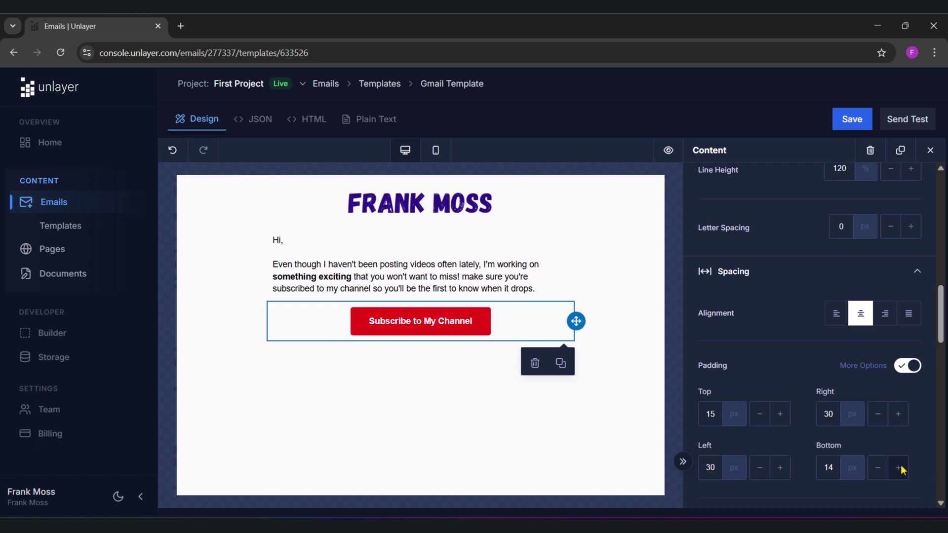
pyautogui.scroll(10, 804, 286)
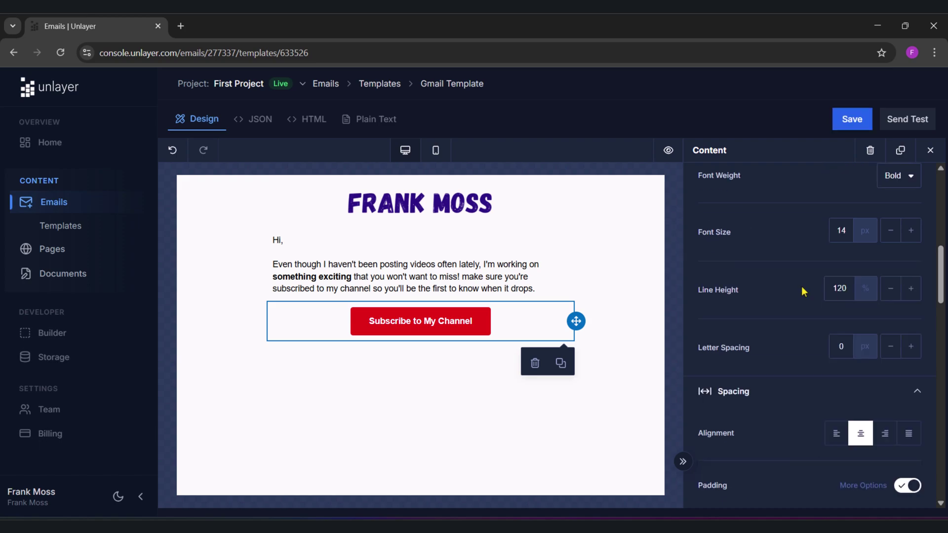
# Add a paragraph below the button inviting readers to visit Franksarena.com for marketing tools
pyautogui.click(930, 151)
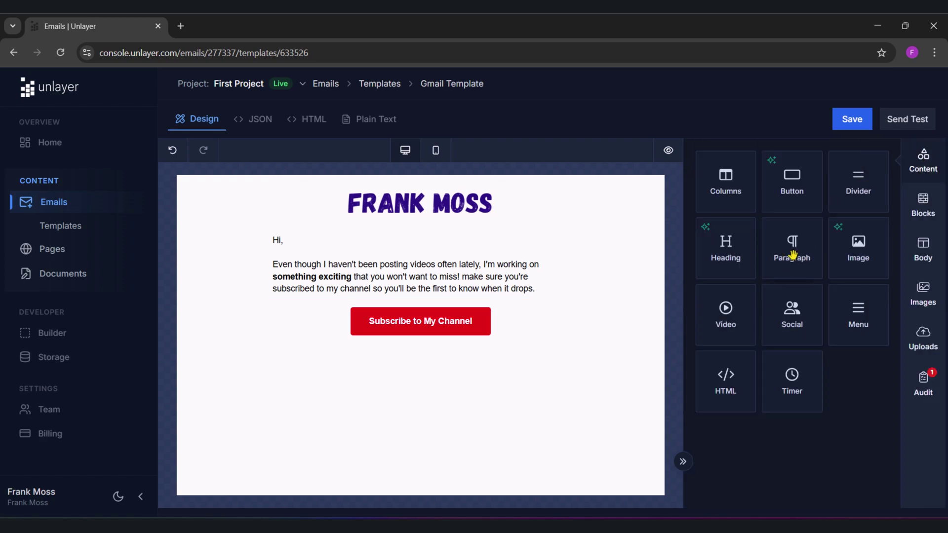
pyautogui.moveTo(792, 256); pyautogui.dragTo(512, 357)
pyautogui.click(438, 363)
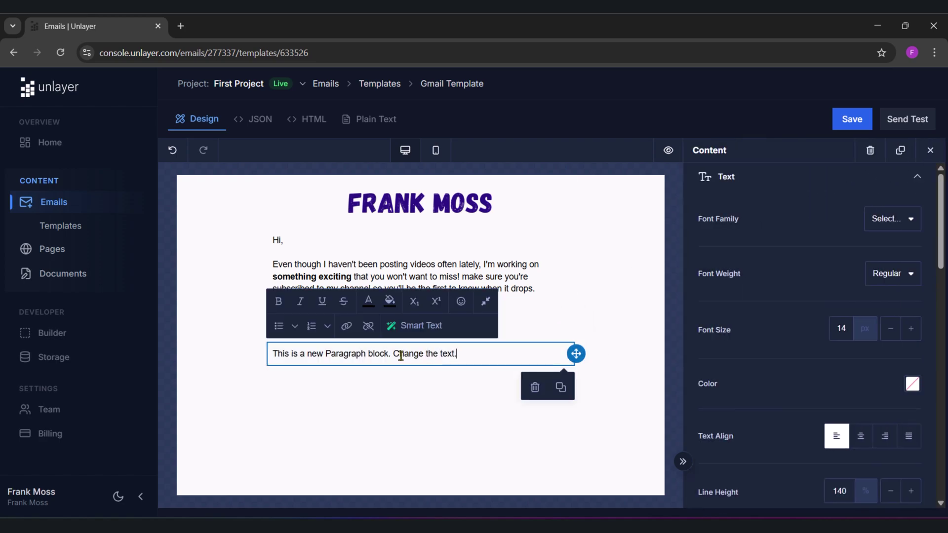
pyautogui.tripleClick(379, 354)
pyautogui.write('Als')
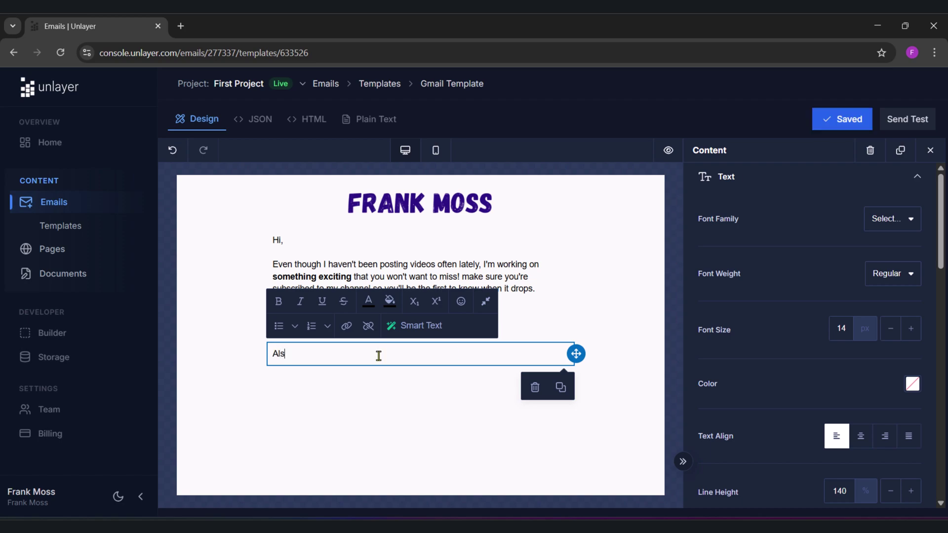
pyautogui.write("o, don't forget to visit Franksarena")
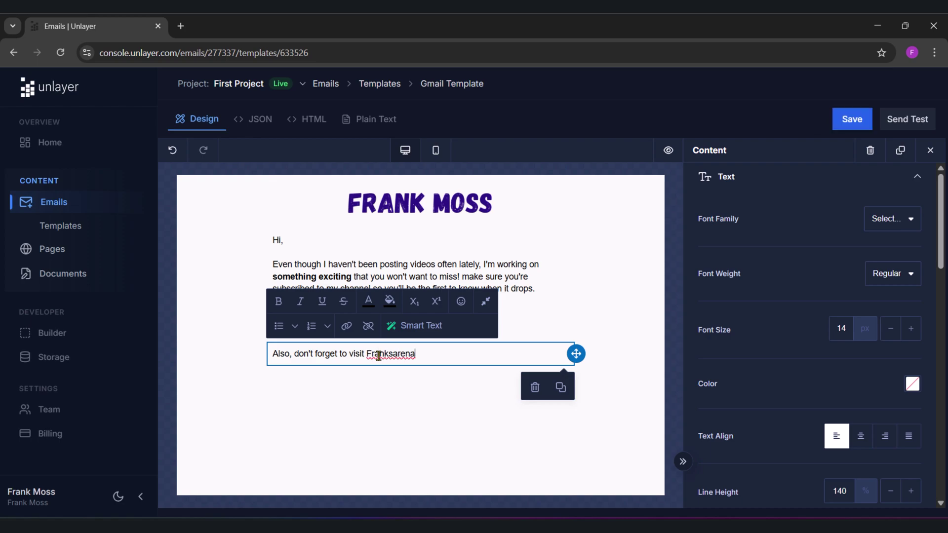
pyautogui.write('.com to grab some ')
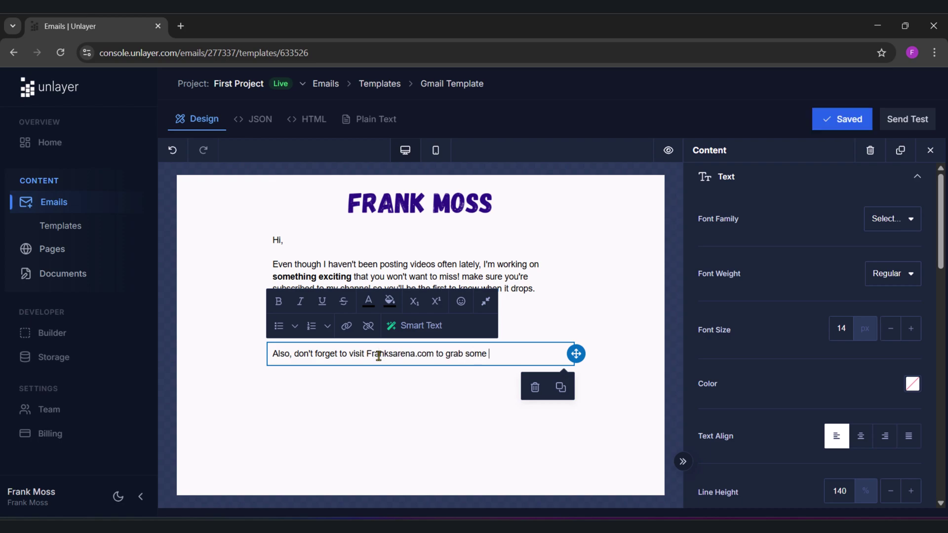
pyautogui.write('powerful marketing tools')
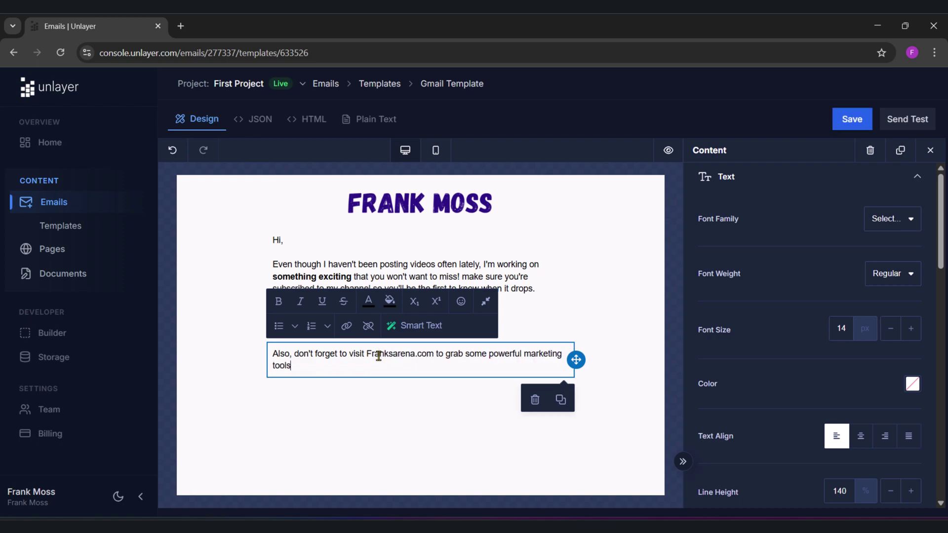
pyautogui.write(' i have put together just for you.')
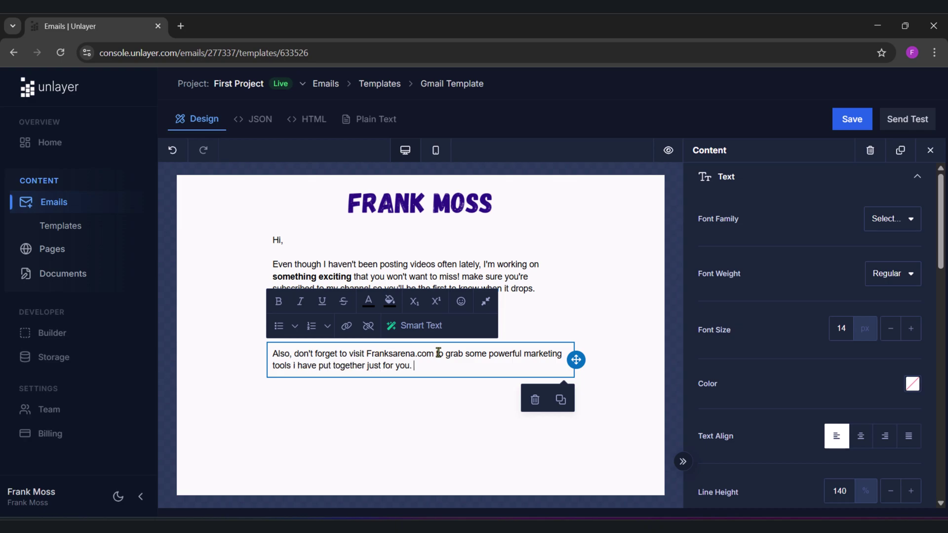
pyautogui.moveTo(434, 353); pyautogui.dragTo(366, 355)
pyautogui.click(346, 326)
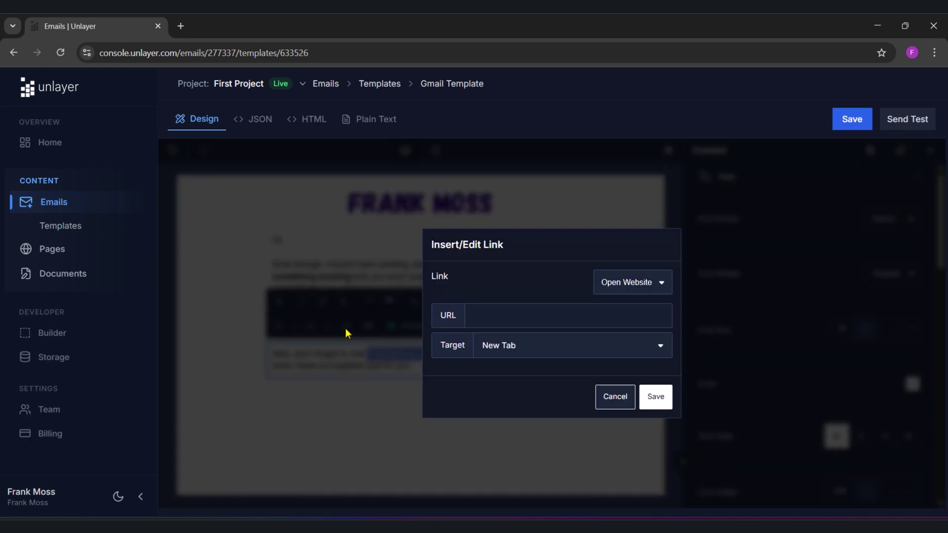
pyautogui.click(483, 319)
pyautogui.write('https://franksarena.com')
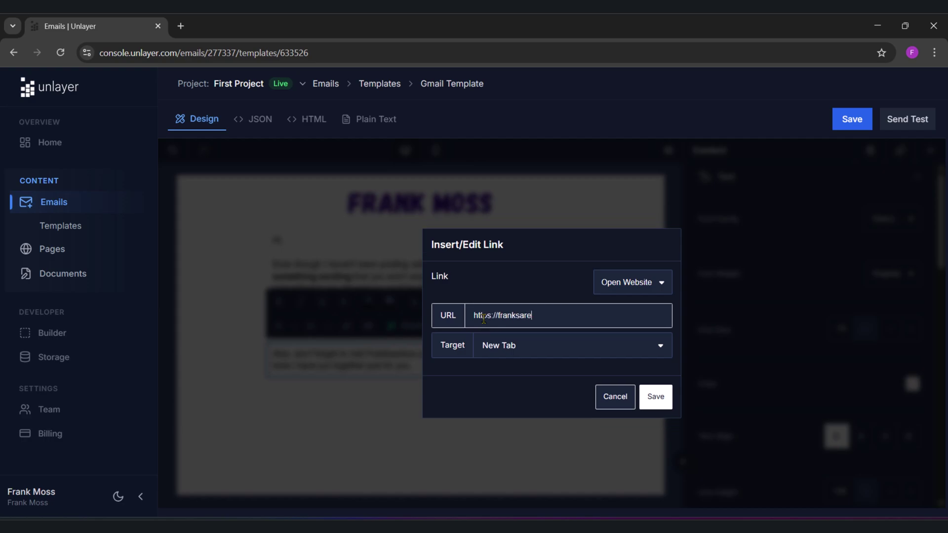
pyautogui.click(656, 404)
pyautogui.click(424, 384)
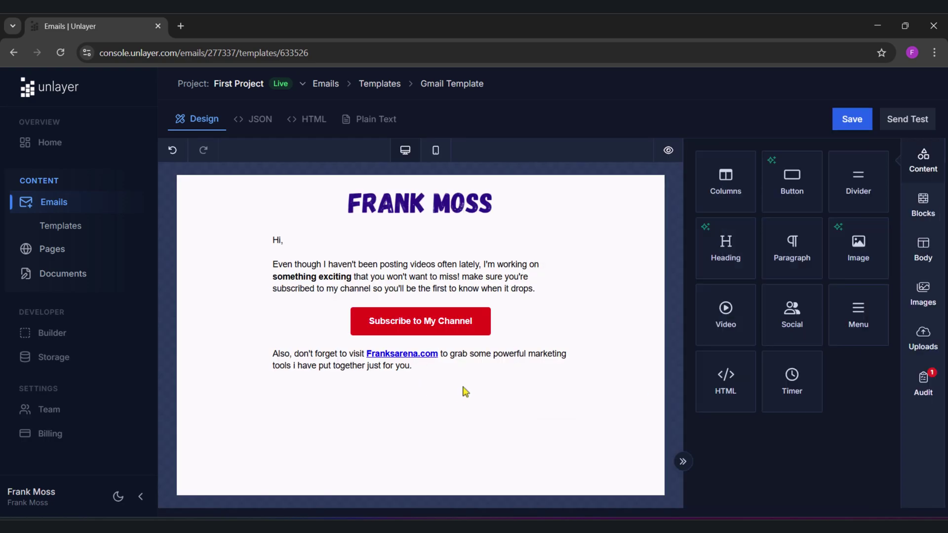
# Duplicate the subscribe button below the Franksarena paragraph and relabel it 'Explore Franksarena.com'
pyautogui.click(508, 325)
pyautogui.click(560, 364)
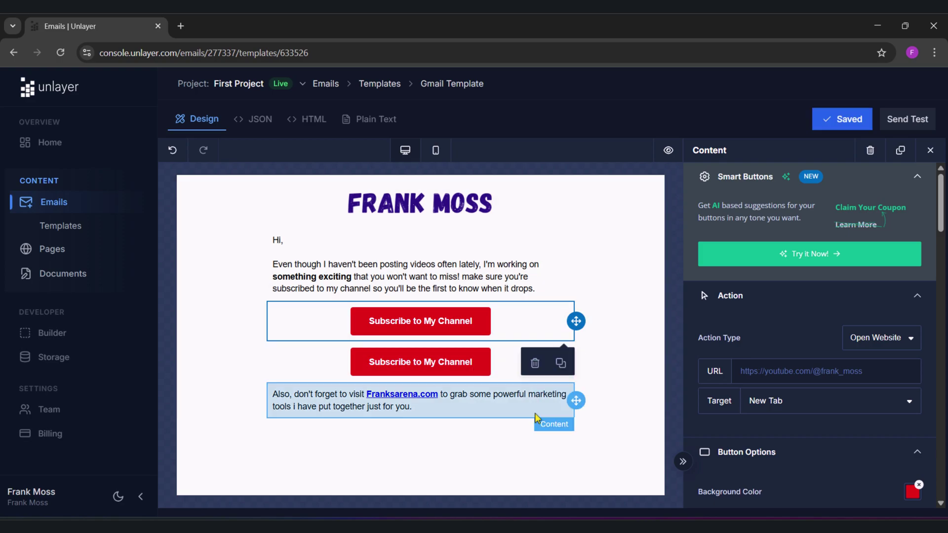
pyautogui.click(563, 406)
pyautogui.moveTo(574, 359); pyautogui.dragTo(533, 415)
pyautogui.click(419, 398)
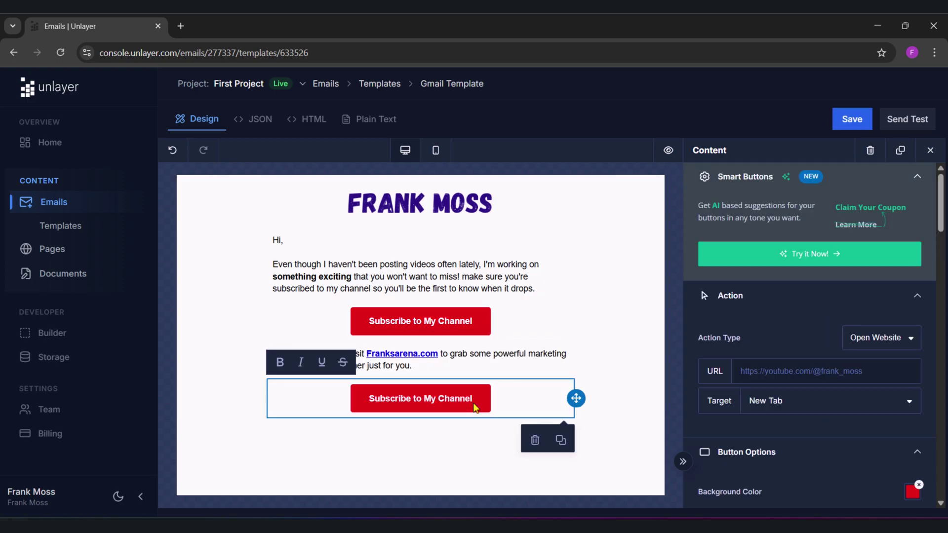
pyautogui.hotkey('ctrl', 'a')
pyautogui.write('Explore')
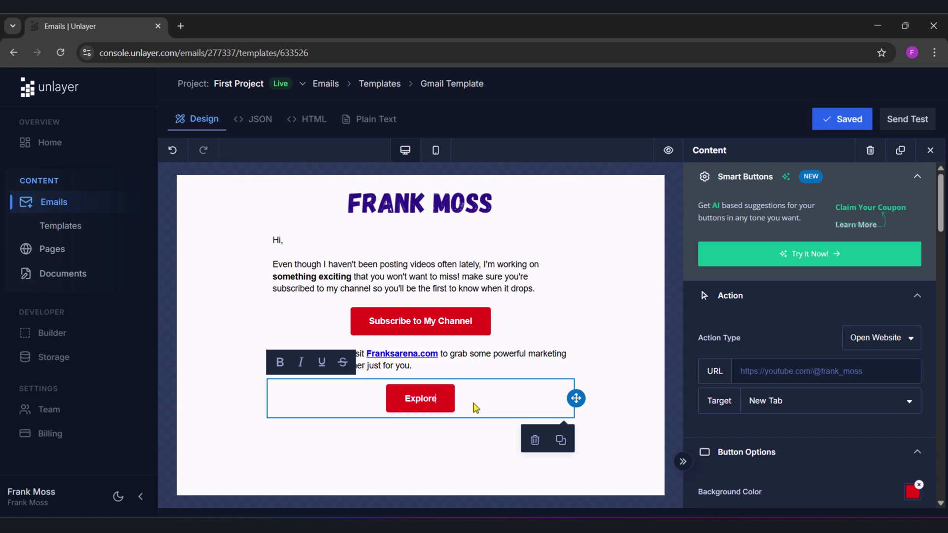
pyautogui.write(' Franksarena.com')
pyautogui.moveTo(862, 371); pyautogui.dragTo(765, 372)
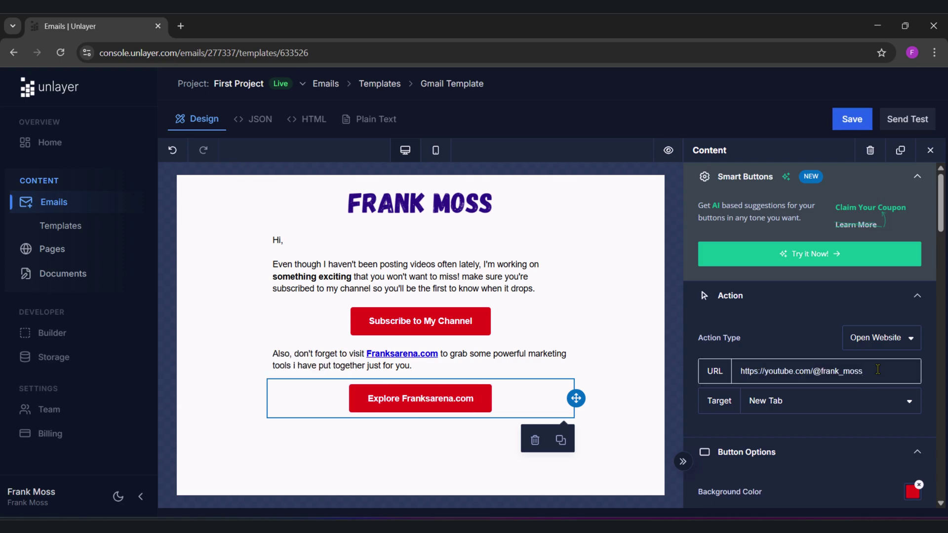
pyautogui.press('BackSpace')
pyautogui.write('franksarena.com')
pyautogui.scroll(-4, 765, 376)
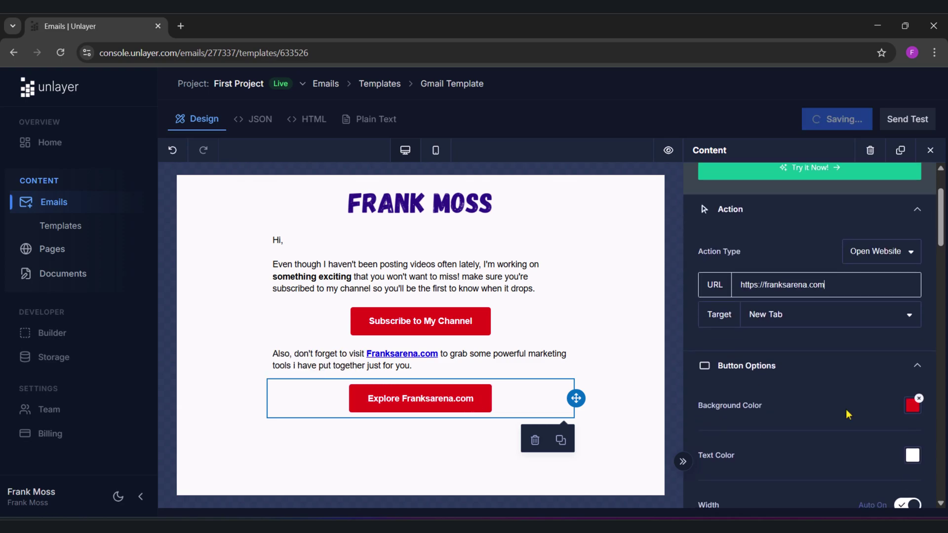
pyautogui.click(913, 298)
pyautogui.moveTo(902, 354); pyautogui.dragTo(921, 313)
pyautogui.click(913, 298)
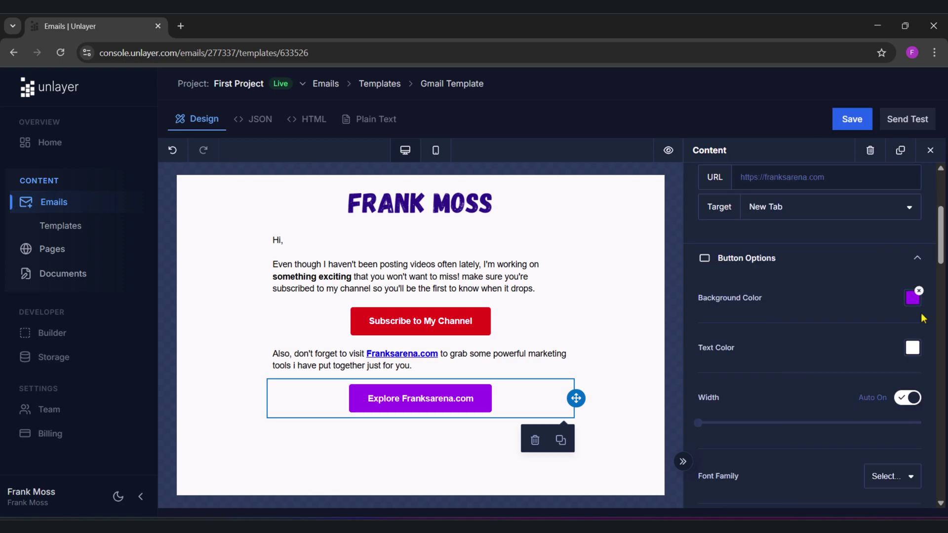
pyautogui.click(913, 298)
pyautogui.click(852, 296)
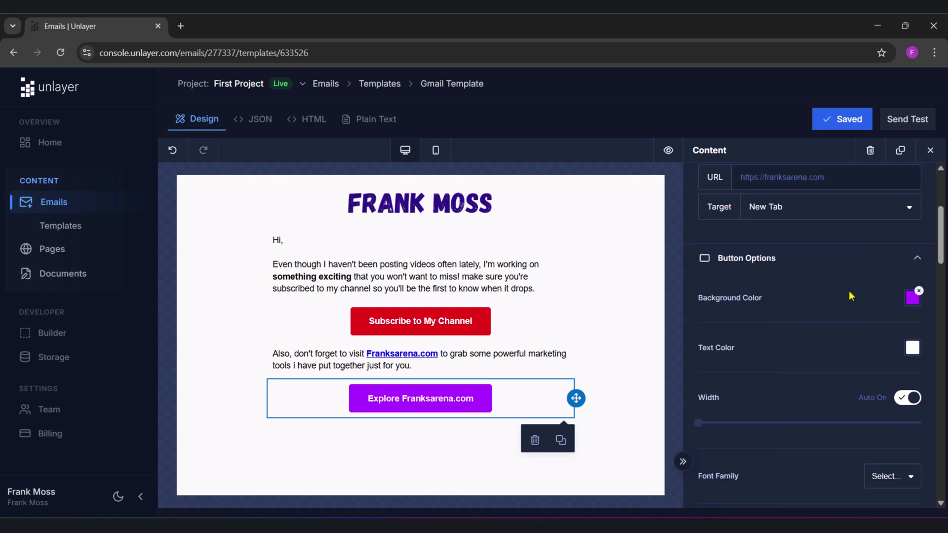
# Add a paragraph below the purple button thanking readers, signed 'Best,' and the sender's name
pyautogui.click(478, 445)
pyautogui.moveTo(792, 247); pyautogui.dragTo(394, 440)
pyautogui.hotkey('ctrl', 'a')
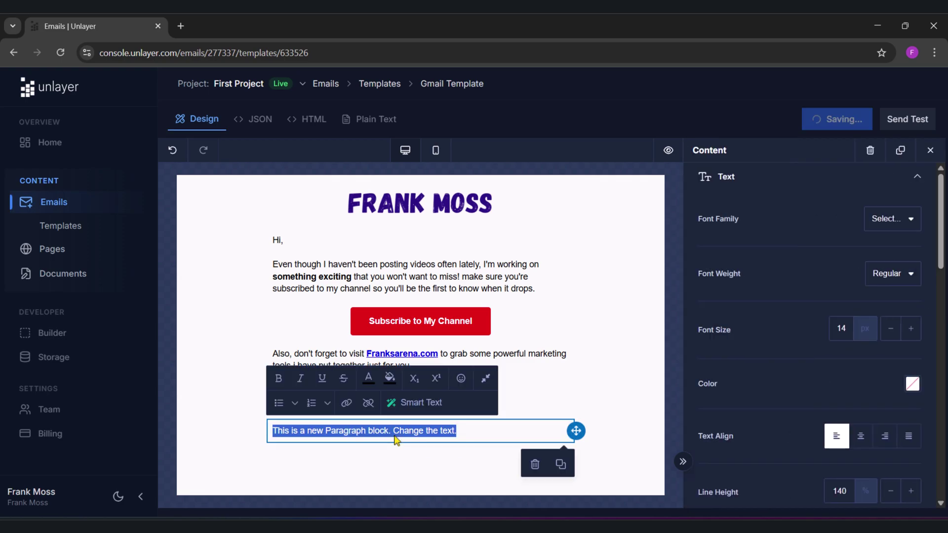
pyautogui.write('Thanks for watching this video to this ')
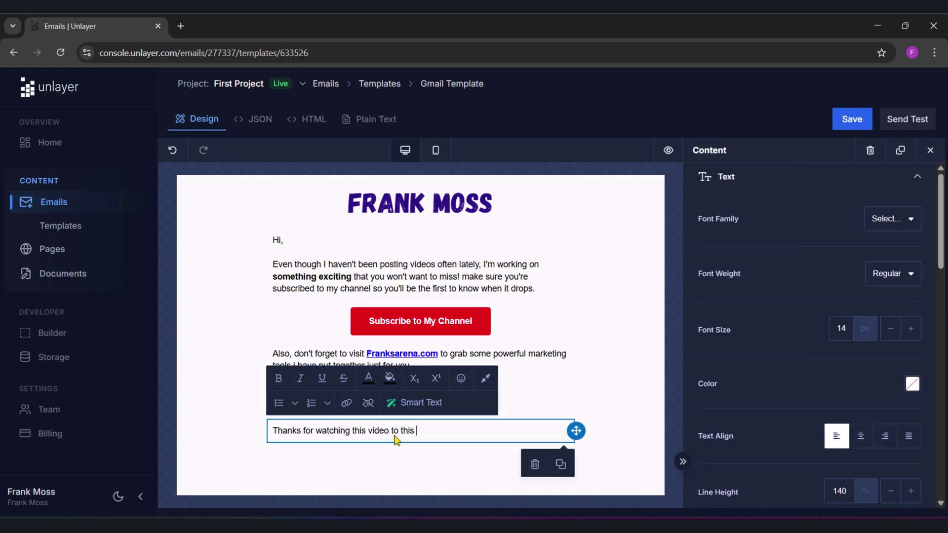
pyautogui.write('end - I appreciate your support.')
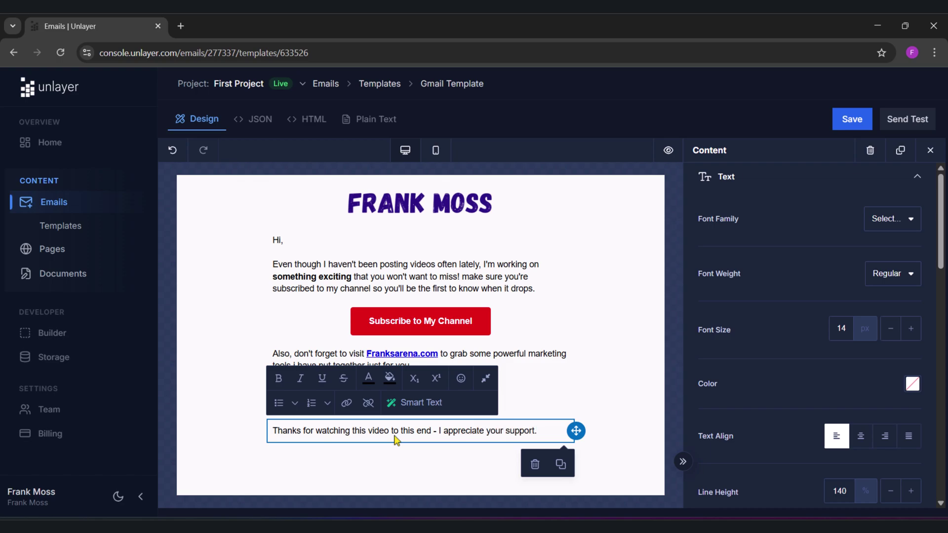
pyautogui.press('Return')
pyautogui.press('Return')
pyautogui.write('Best,')
pyautogui.press('Return')
pyautogui.write('Frank Moss')
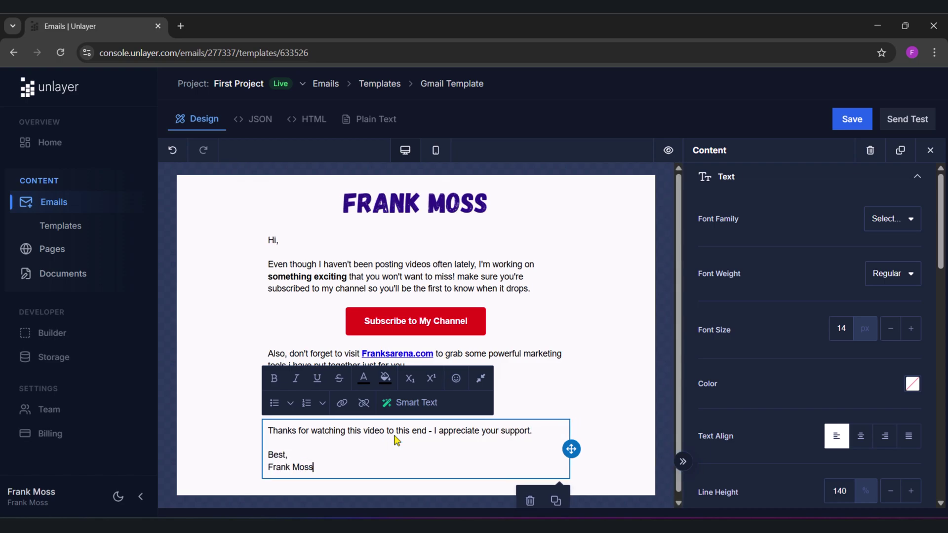
# Save the Gmail Template and close the Row settings panel
pyautogui.click(483, 279)
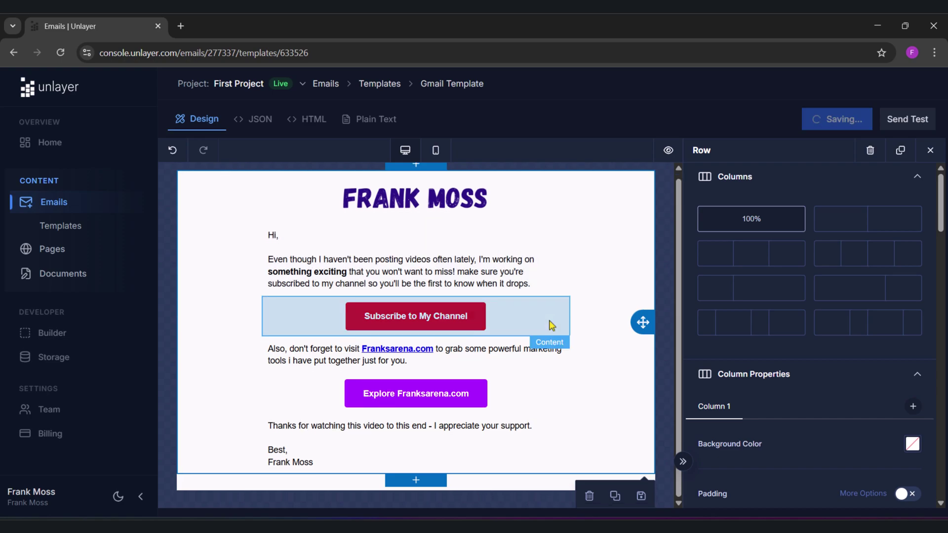
pyautogui.click(850, 126)
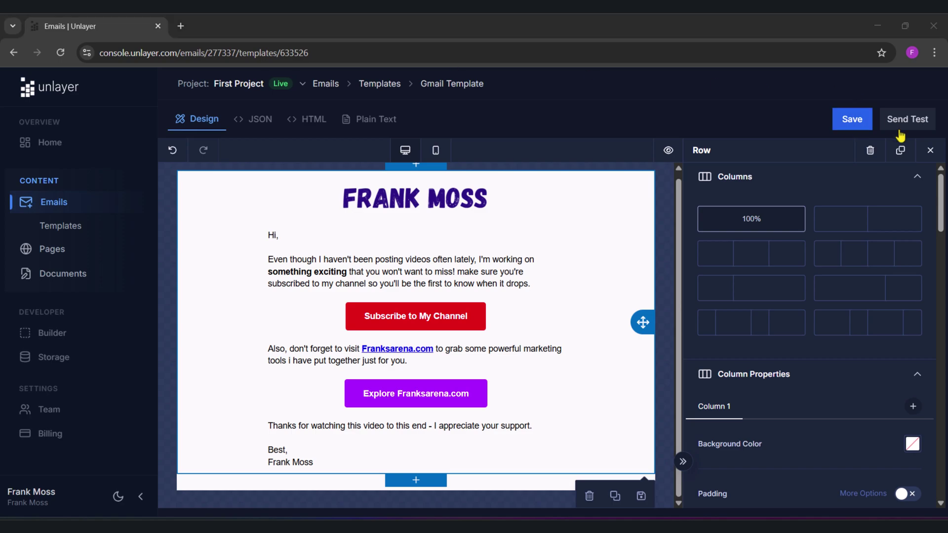
pyautogui.click(931, 150)
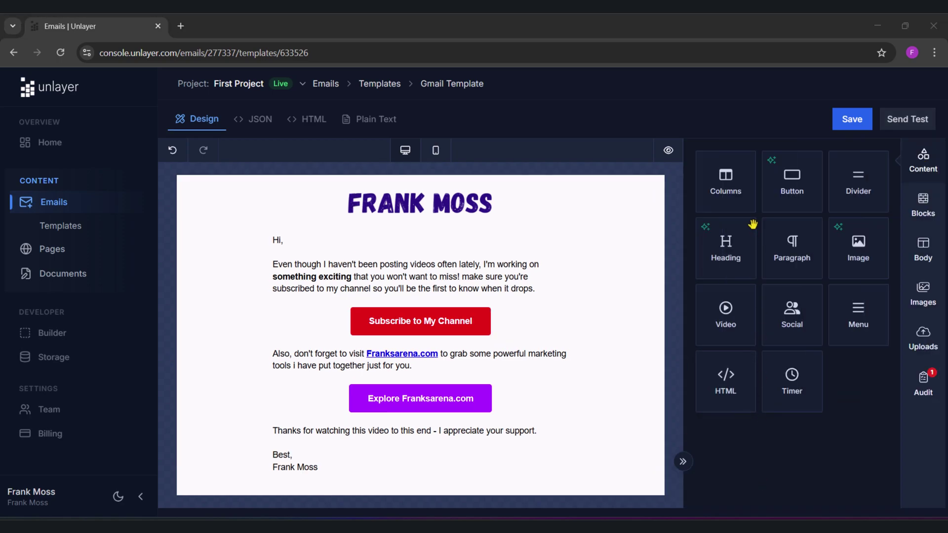
# Preview the finished email at tablet width
pyautogui.click(669, 150)
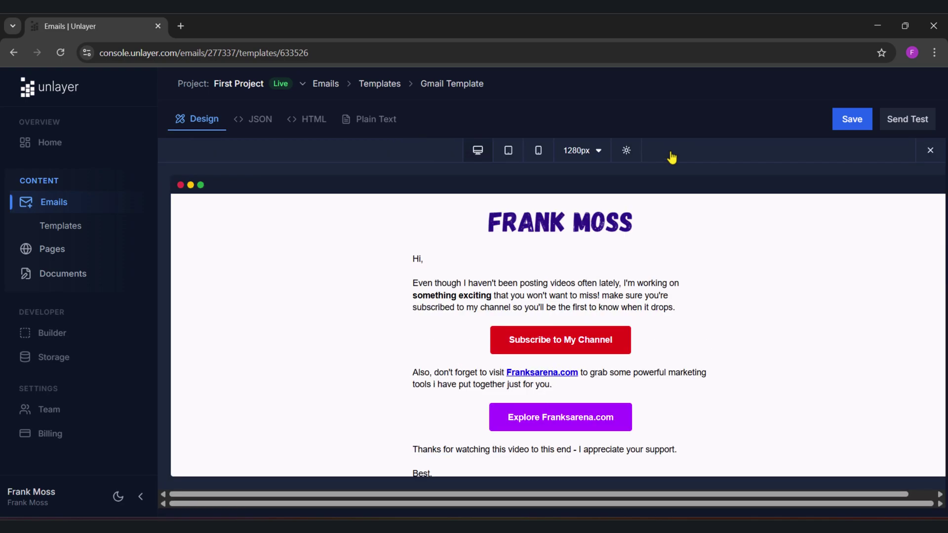
pyautogui.click(600, 151)
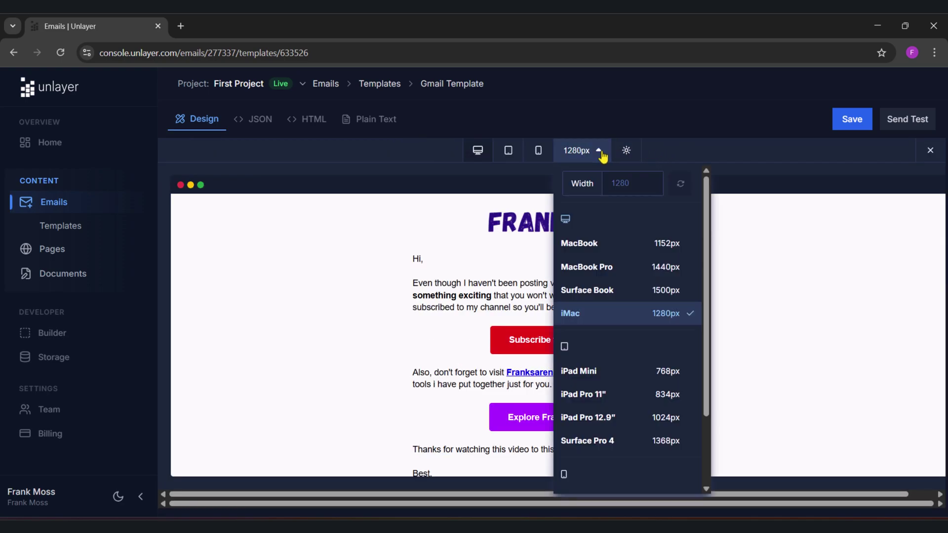
pyautogui.click(601, 153)
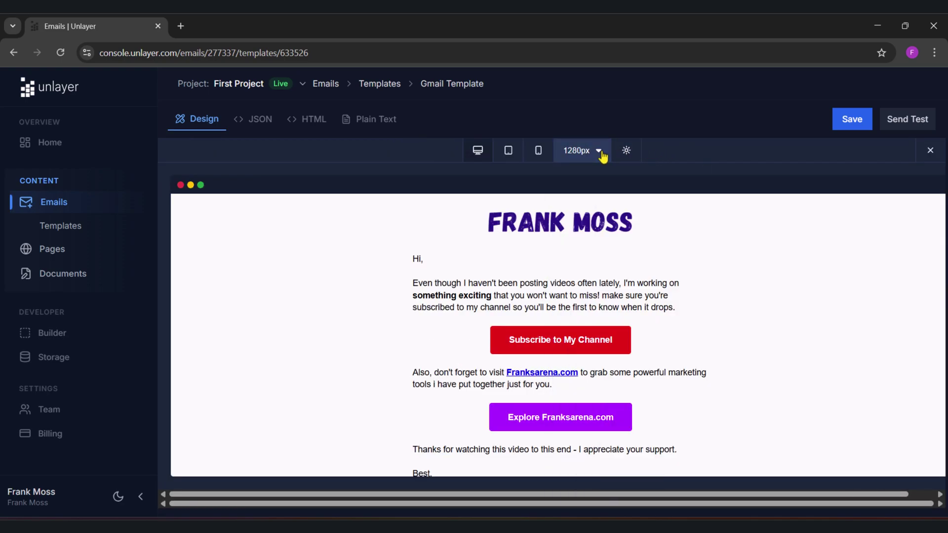
pyautogui.click(512, 151)
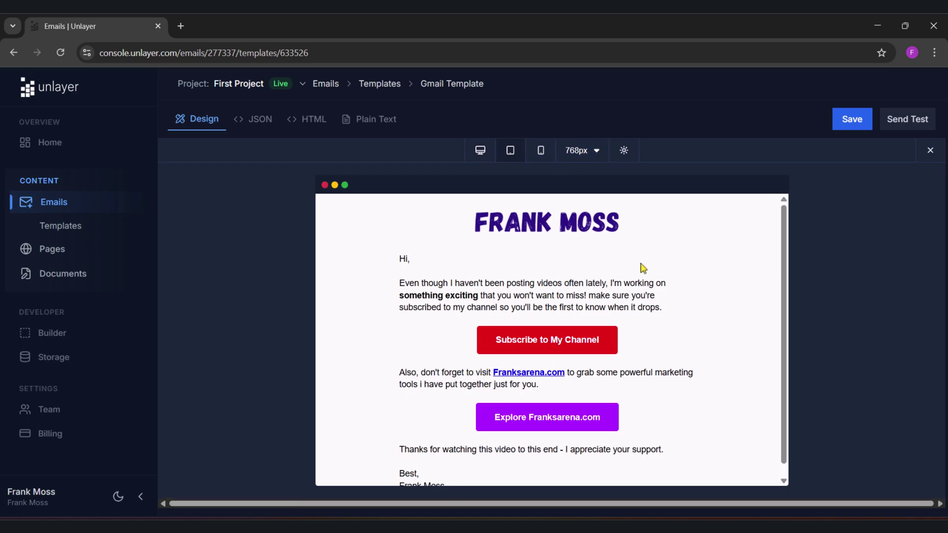
# Copy all of the previewed email content and open a new browser tab
pyautogui.hotkey('ctrl', 'a')
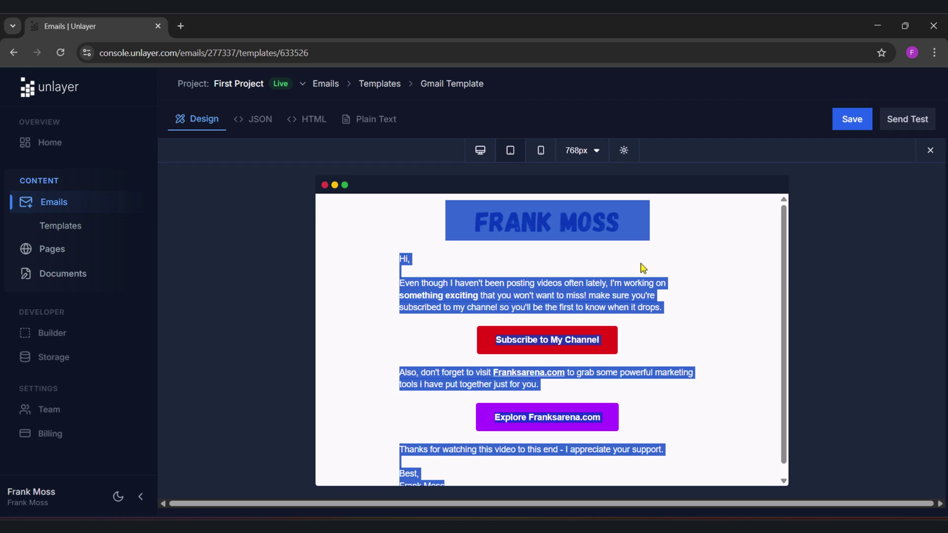
pyautogui.rightClick(648, 272)
pyautogui.click(670, 289)
pyautogui.click(179, 30)
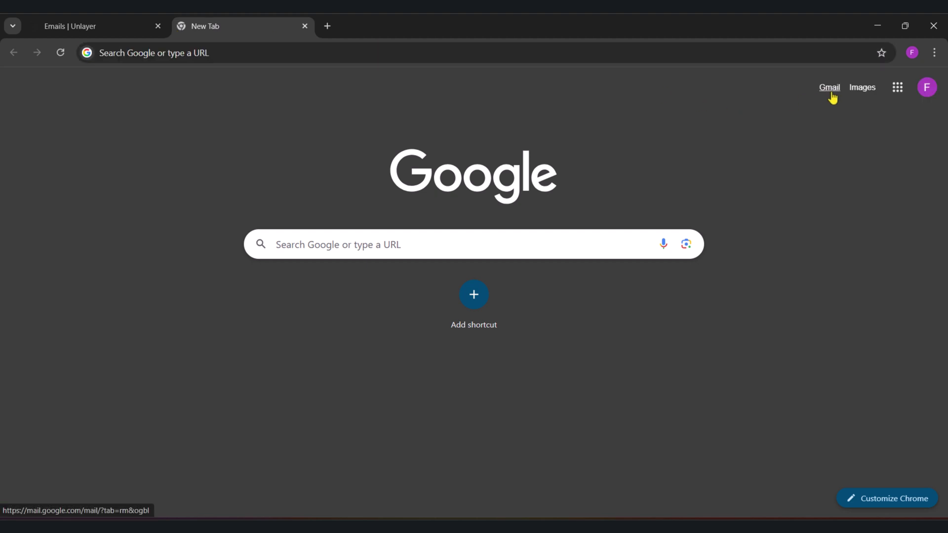
# Go to Gmail and compose a new message to the recipient's e-mail address
pyautogui.click(832, 97)
pyautogui.click(396, 157)
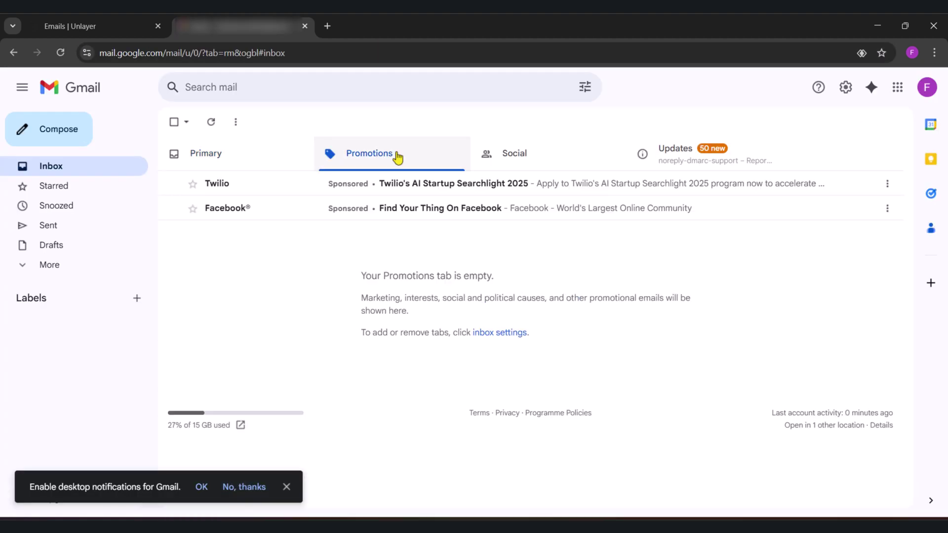
pyautogui.click(62, 135)
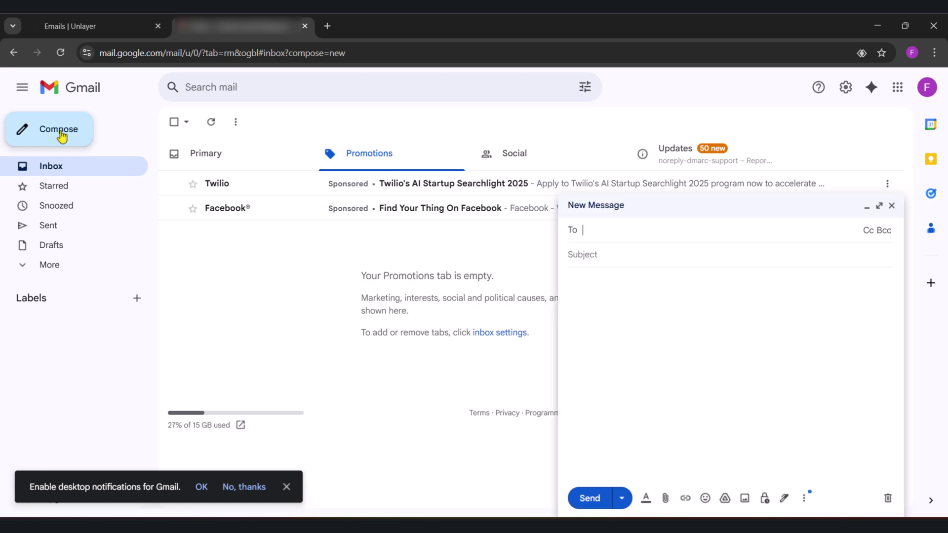
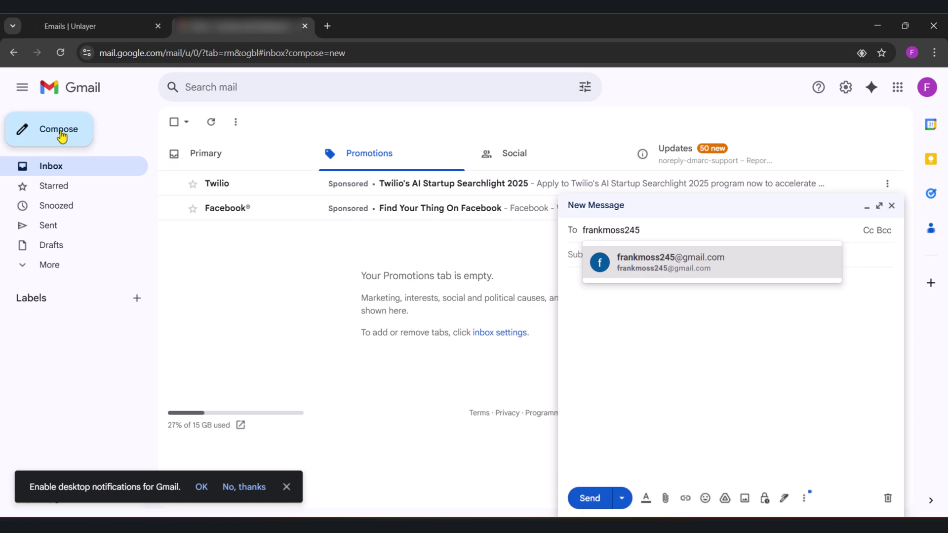
pyautogui.press('Return')
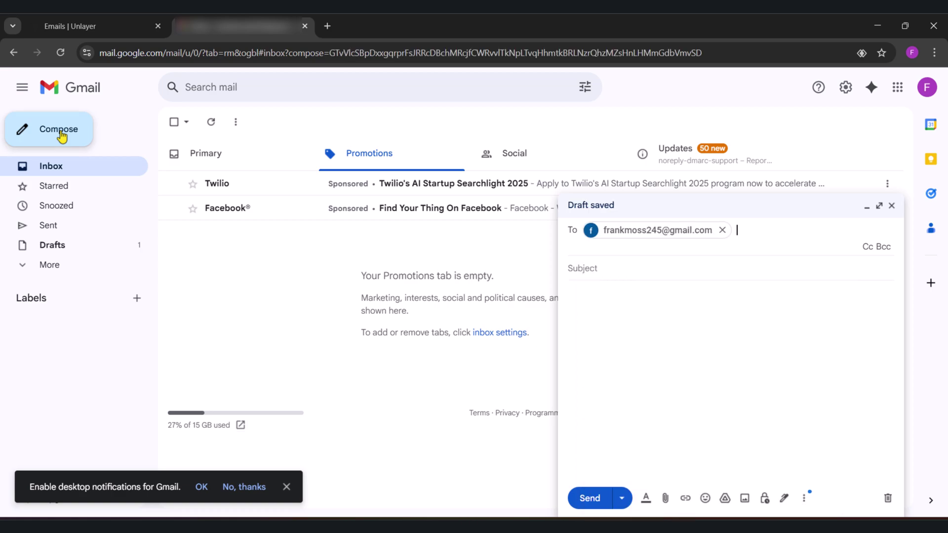
# Set the subject to 'Big Things Coming' followed by a bell emoji
pyautogui.click(589, 264)
pyautogui.write('Big Things Coming')
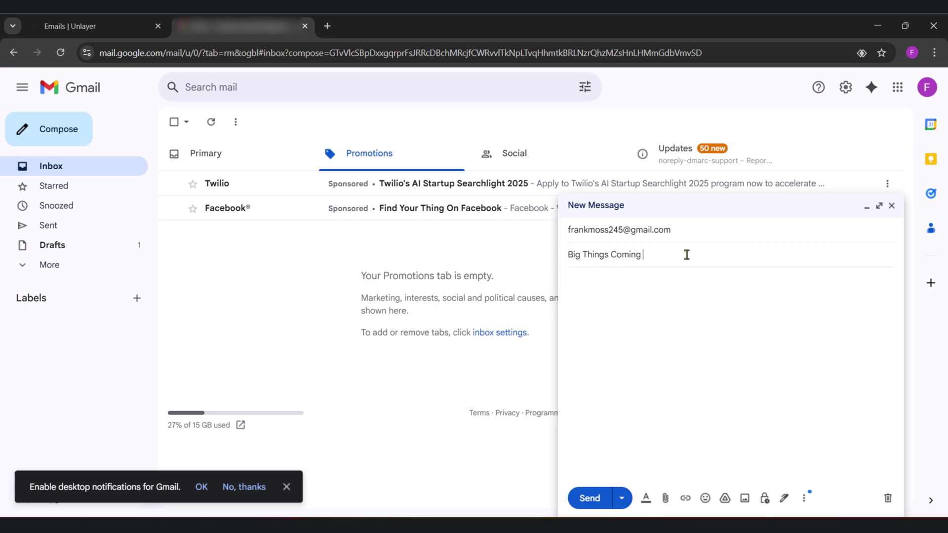
pyautogui.rightClick(683, 312)
pyautogui.click(719, 244)
pyautogui.click(669, 391)
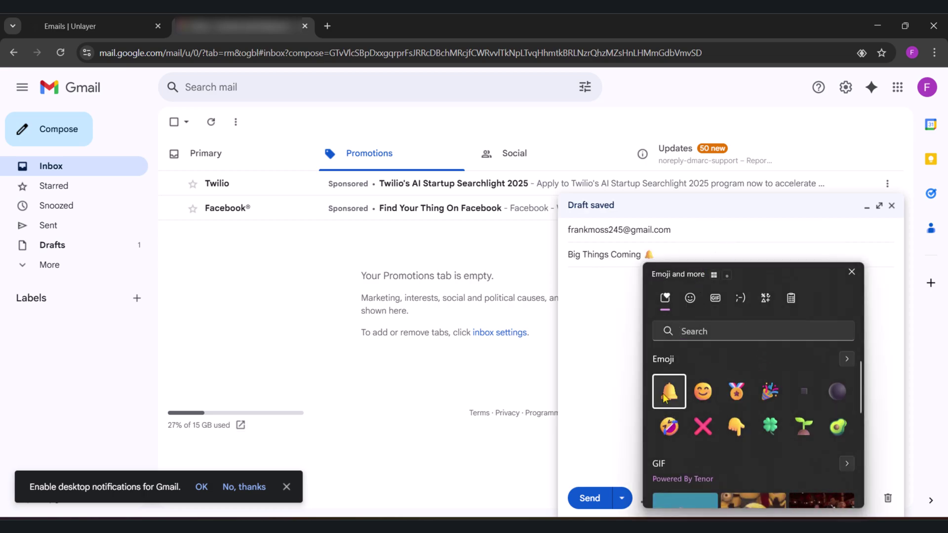
pyautogui.click(852, 273)
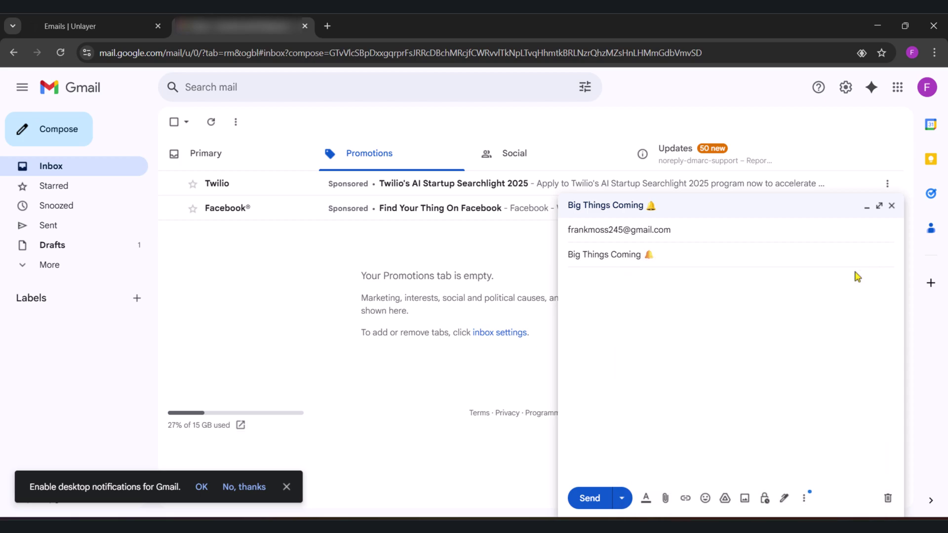
# Paste the copied promo template into the body and correct 'i have' to 'I have'
pyautogui.rightClick(621, 301)
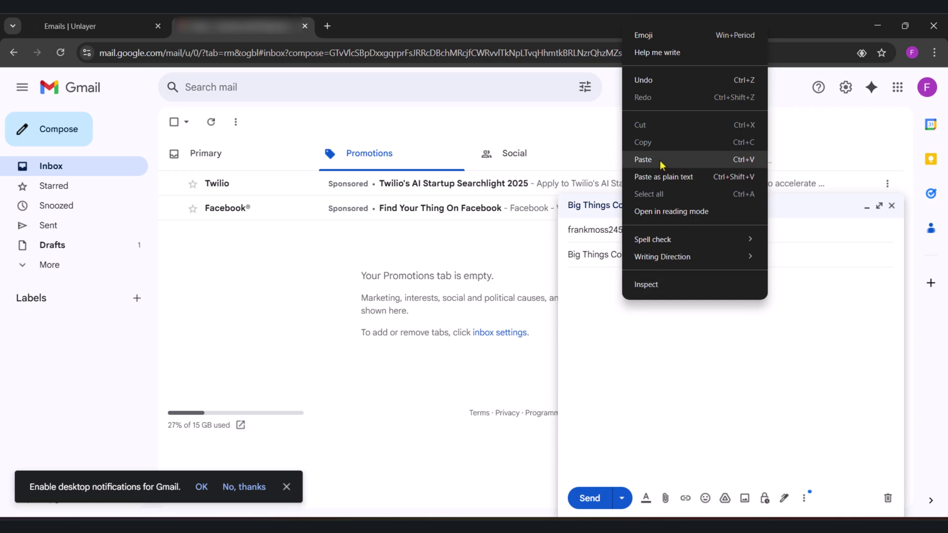
pyautogui.click(660, 160)
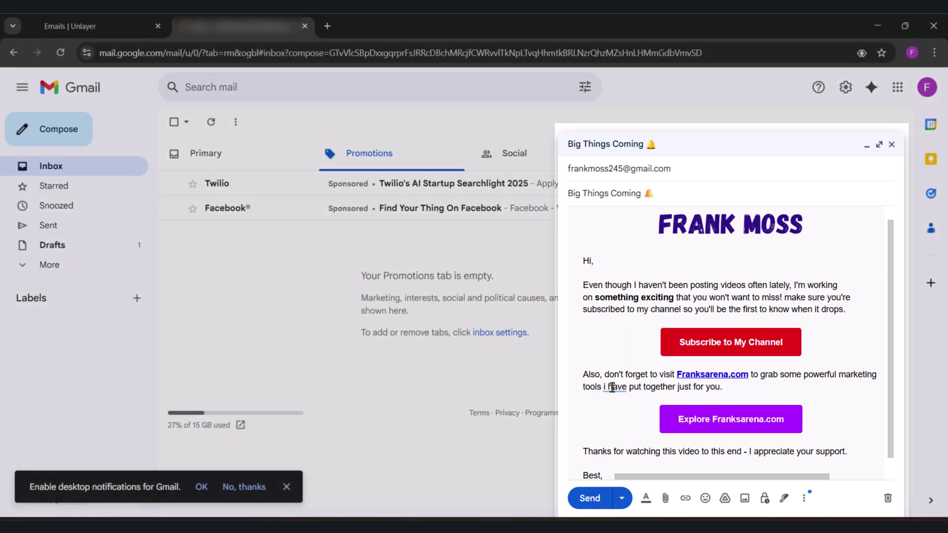
pyautogui.click(615, 387)
pyautogui.click(617, 408)
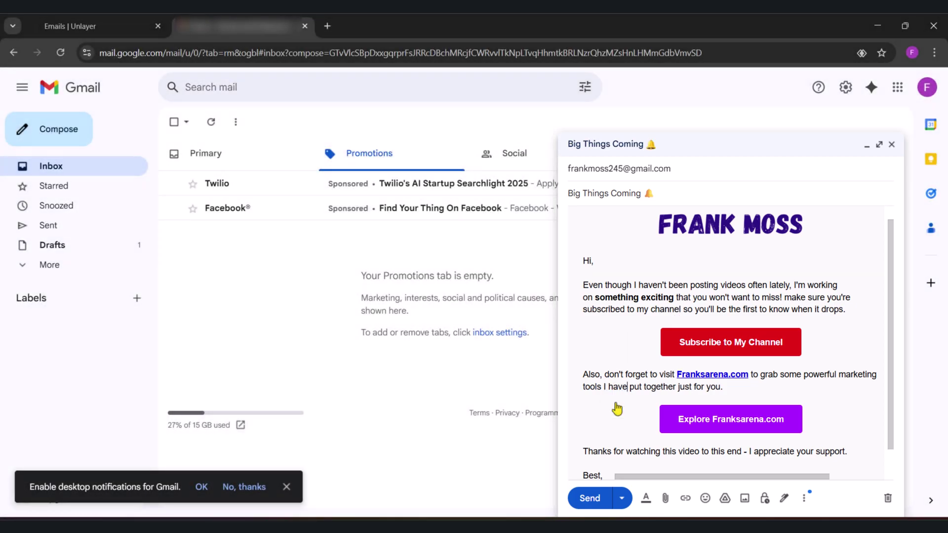
# Check the pasted message and send it
pyautogui.scroll(-1, 617, 410)
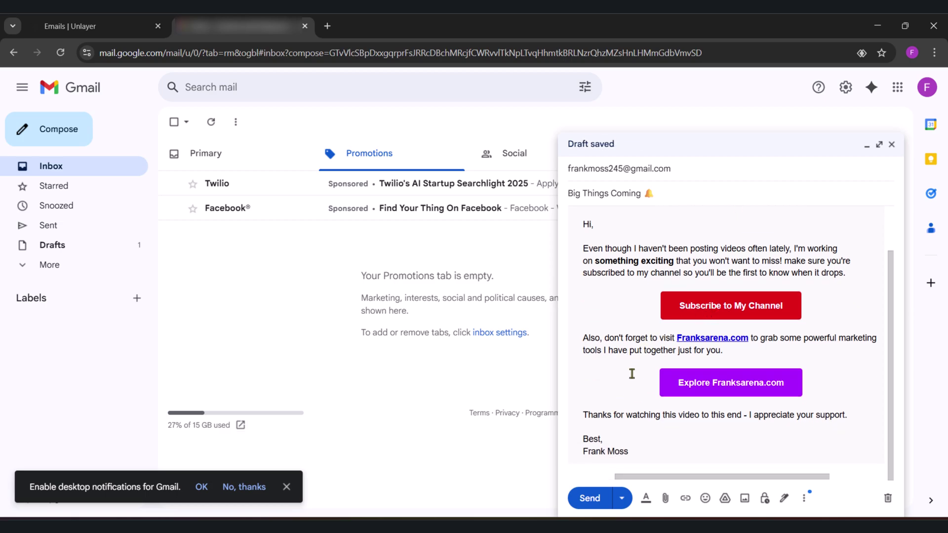
pyautogui.scroll(2, 632, 374)
pyautogui.click(598, 505)
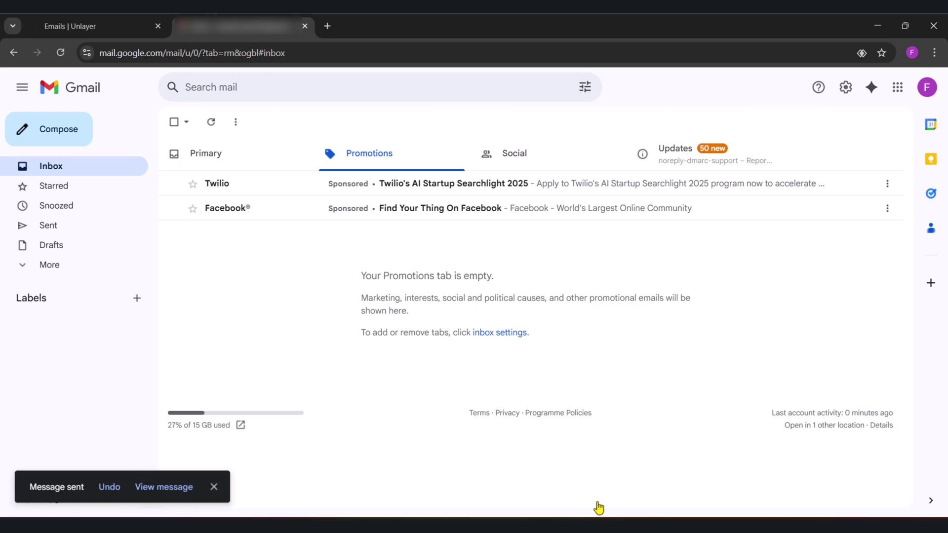
# In the recipient's inbox, refresh and open the new 'Big Things Coming' email
pyautogui.moveTo(599, 507)
pyautogui.click(610, 486)
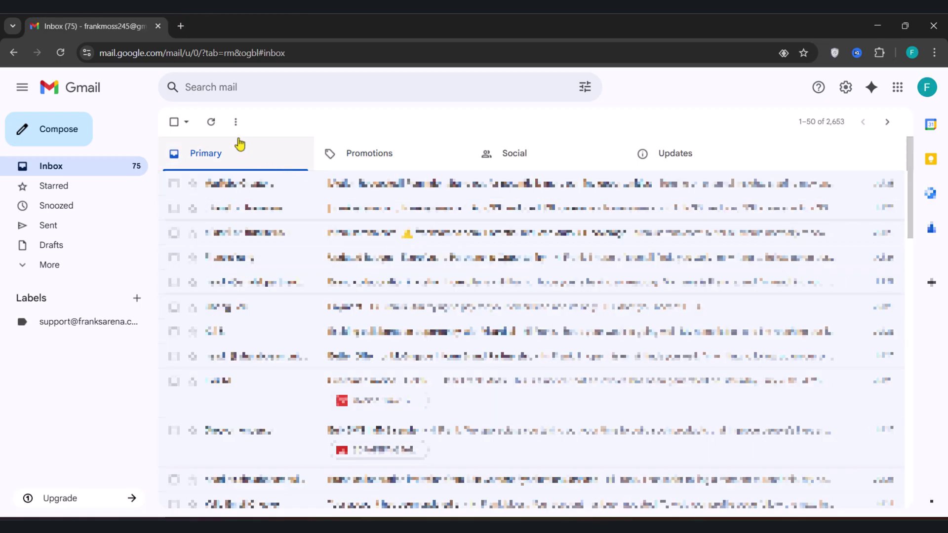
pyautogui.click(210, 126)
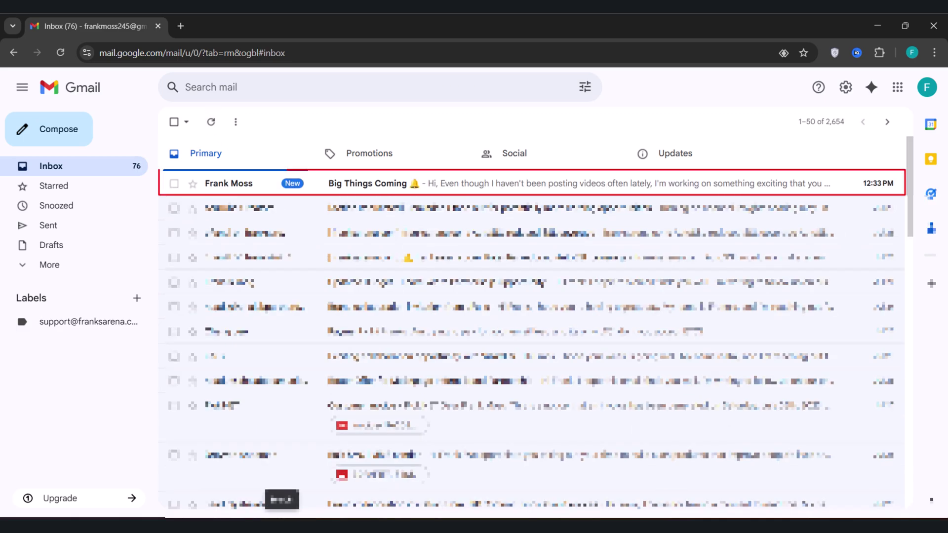
pyautogui.click(377, 184)
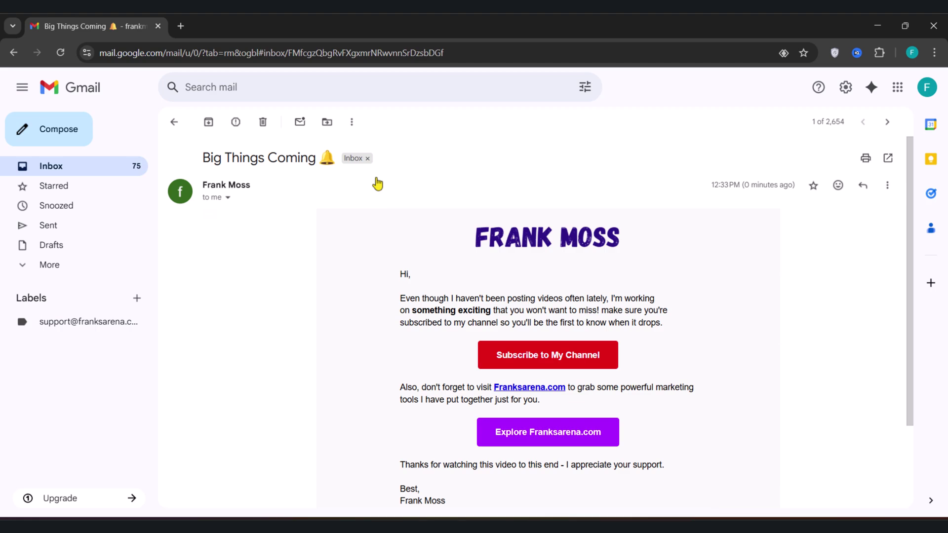
# Check that the YouTube and Explore Franksarena.com buttons open their pages, then close those tabs
pyautogui.scroll(-2, 376, 188)
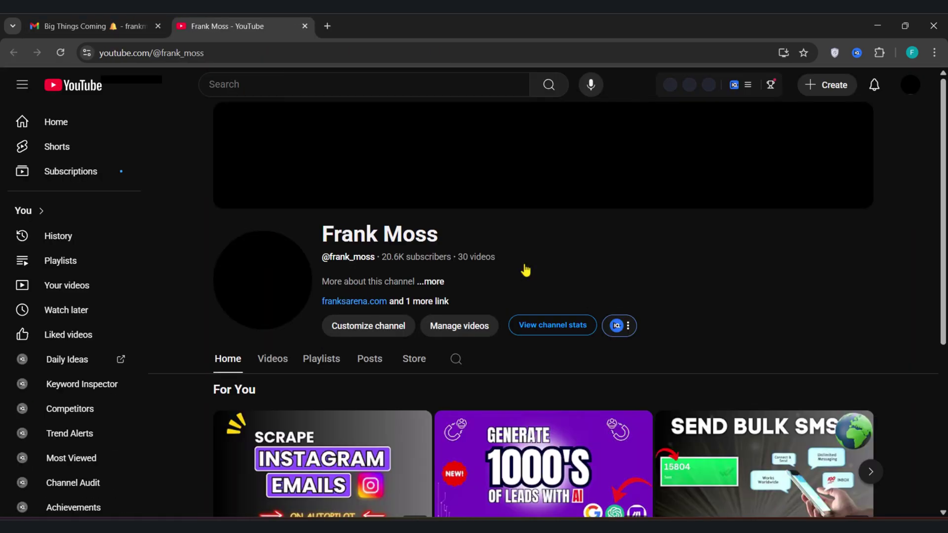
pyautogui.click(305, 26)
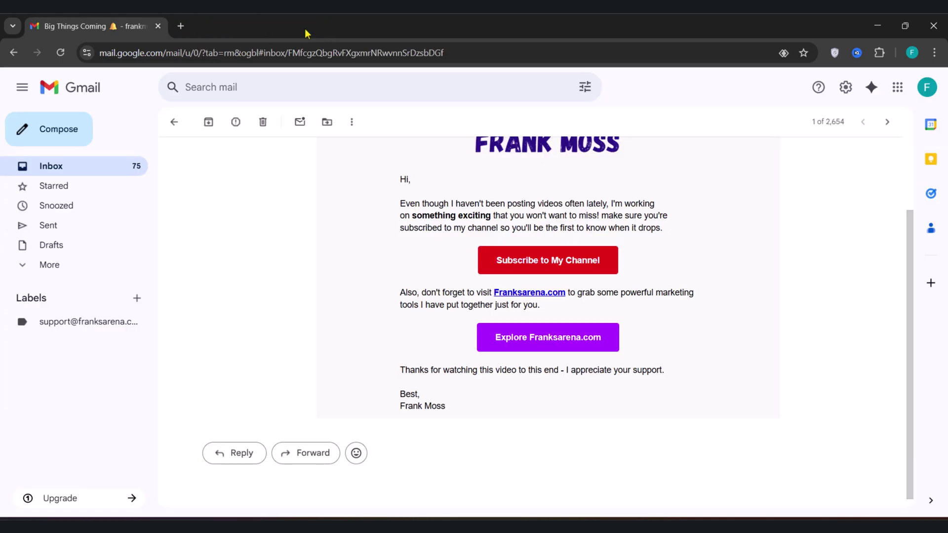
pyautogui.click(510, 337)
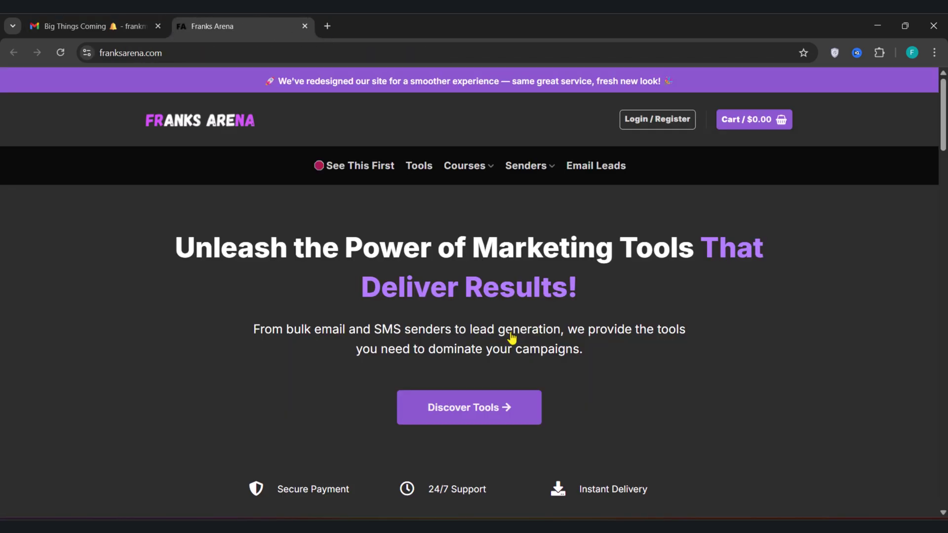
pyautogui.scroll(-3, 553, 346)
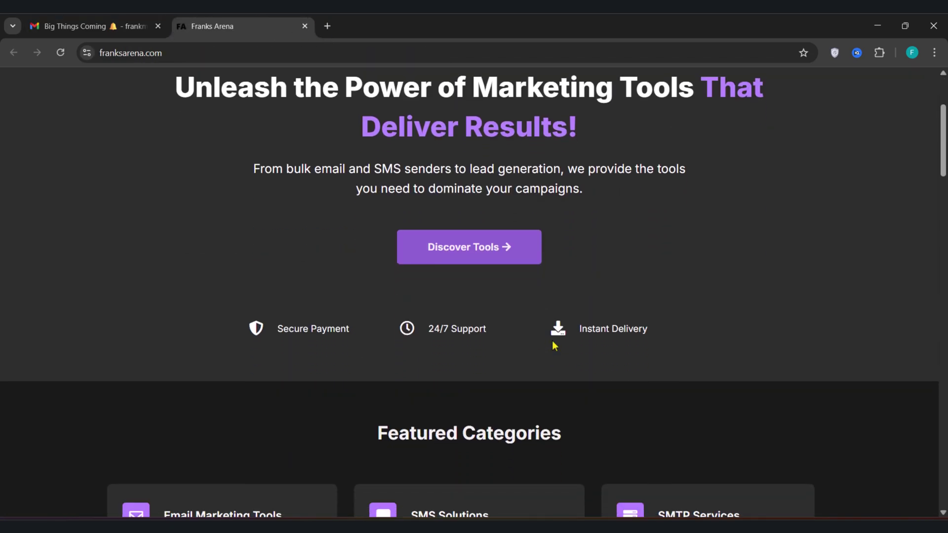
pyautogui.scroll(3, 553, 346)
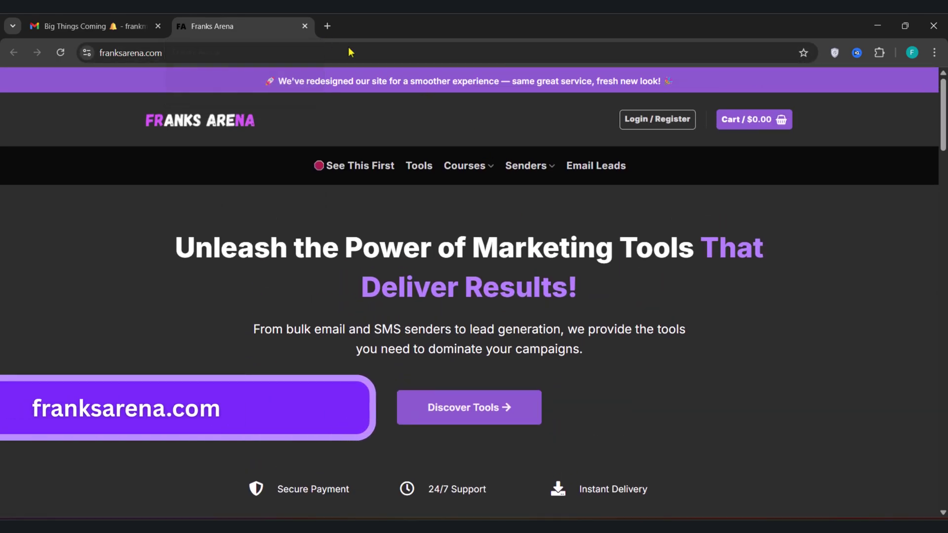
pyautogui.click(305, 27)
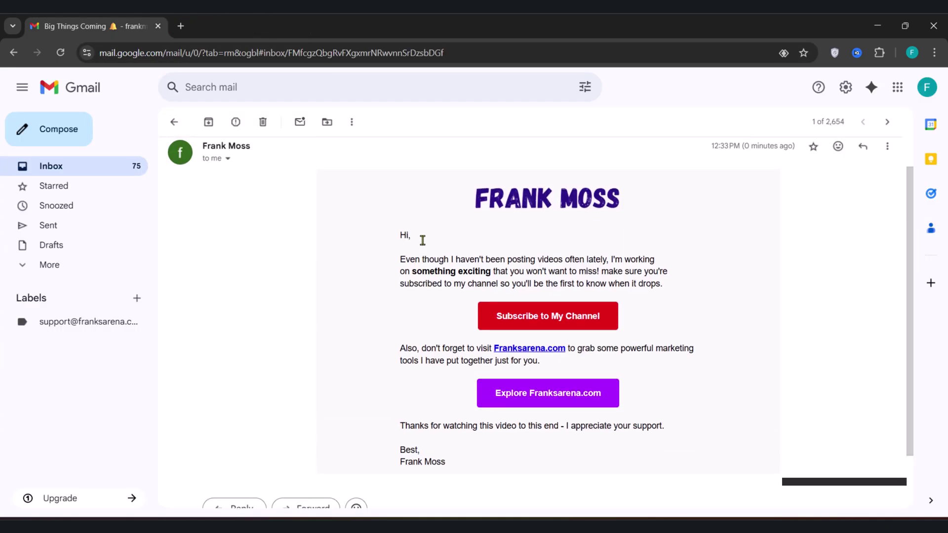
# Return to the Unlayer editor and close the email preview
pyautogui.scroll(-1, 423, 241)
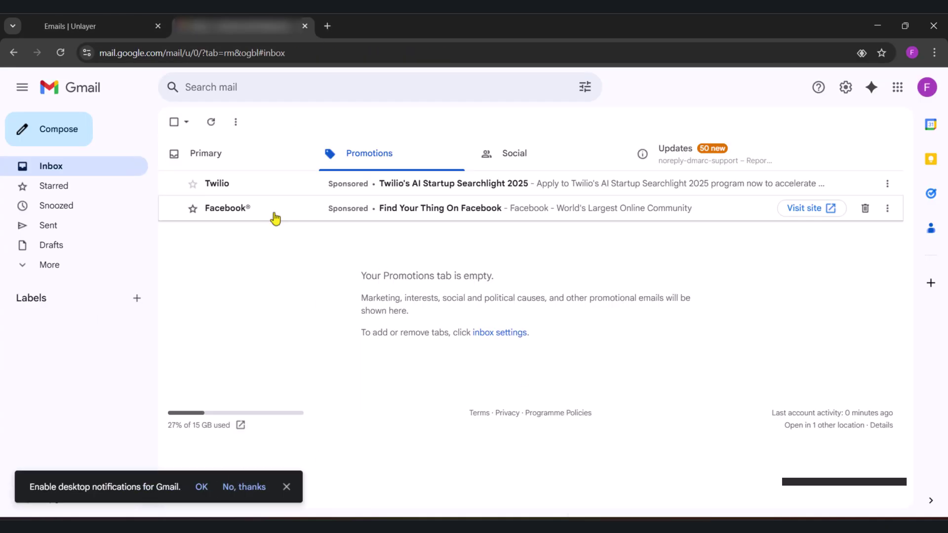
pyautogui.click(64, 26)
pyautogui.click(346, 284)
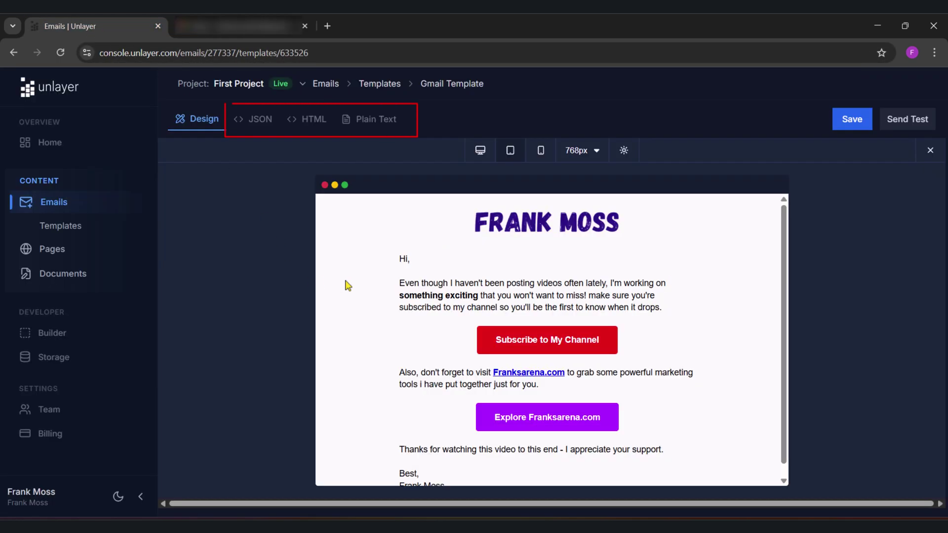
pyautogui.click(930, 150)
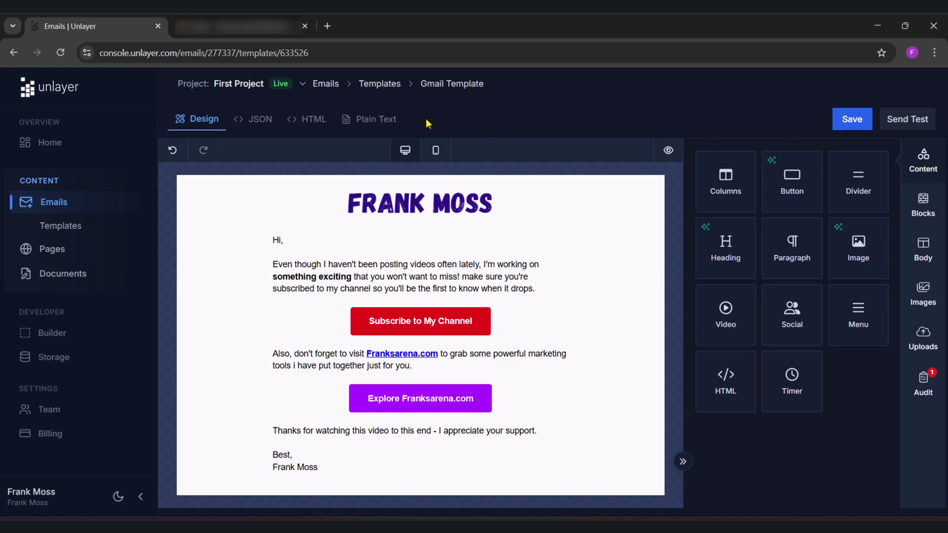
# Show the template's HTML code and copy all of it
pyautogui.click(313, 121)
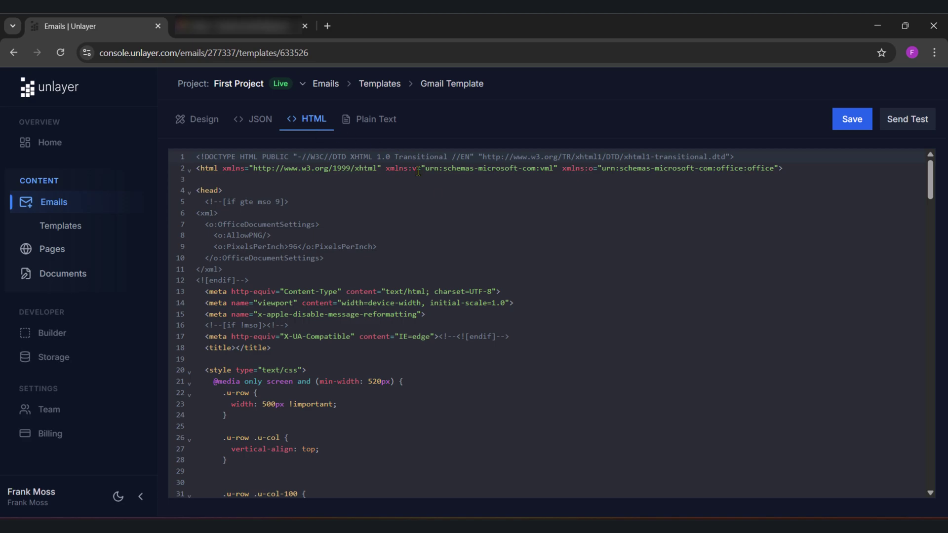
pyautogui.click(343, 206)
pyautogui.hotkey('ctrl', 'a')
pyautogui.rightClick(344, 206)
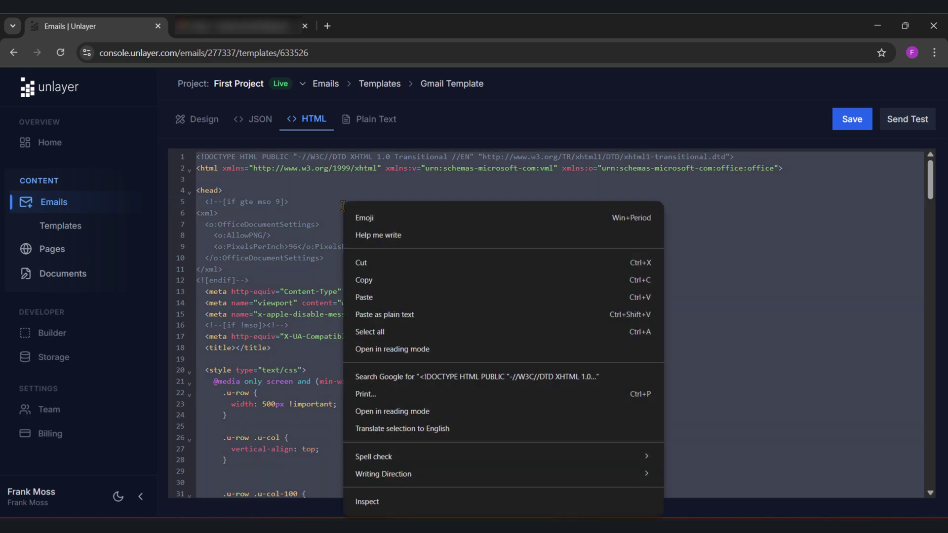
pyautogui.click(380, 284)
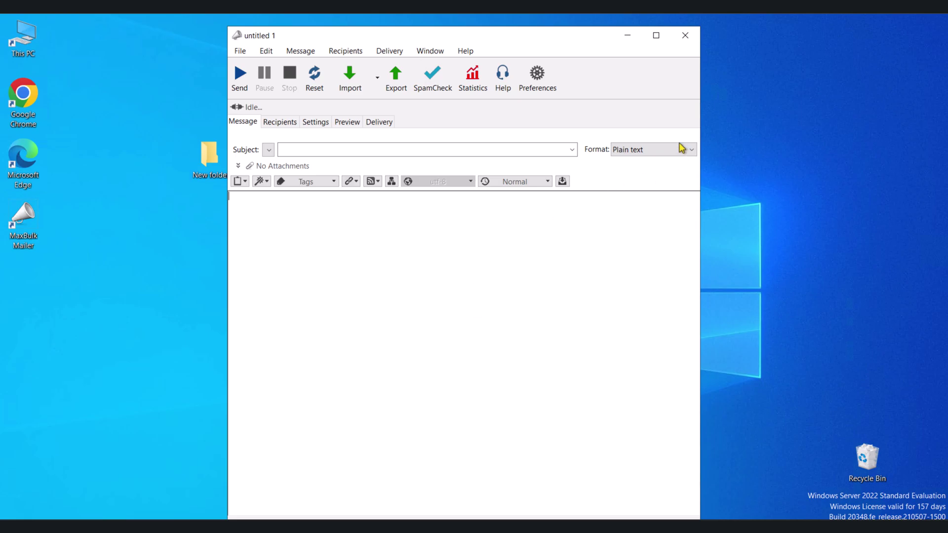
# Set the MaxBulk Mailer format to HTML only and replace the default code with the Unlayer HTML
pyautogui.click(679, 150)
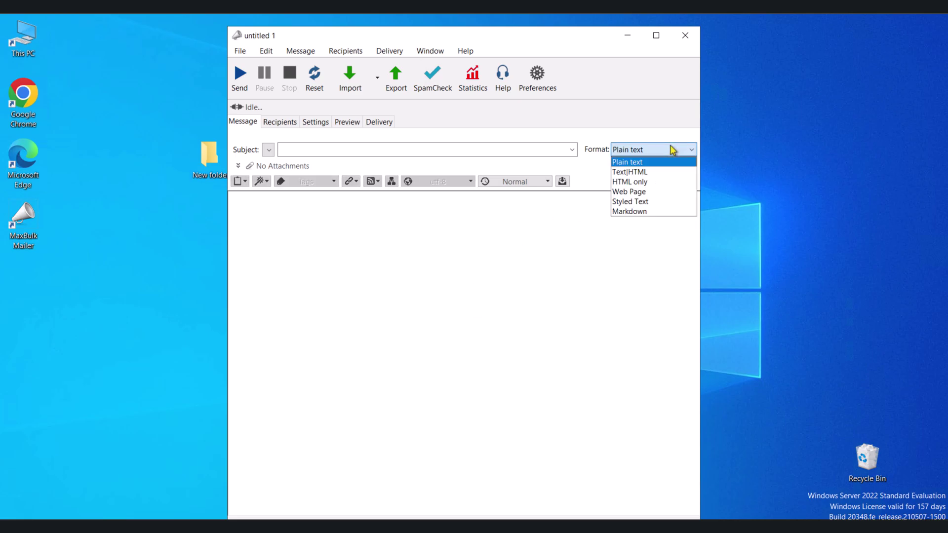
pyautogui.click(640, 182)
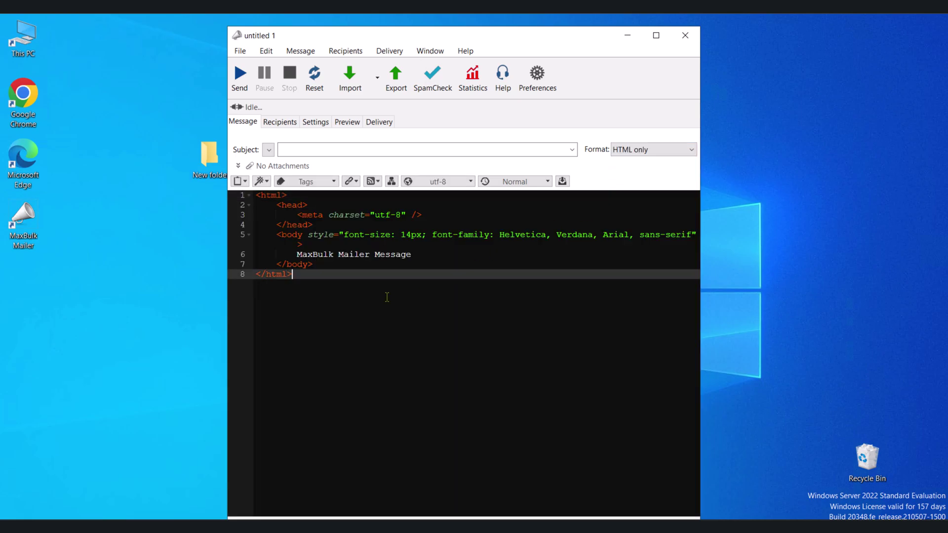
pyautogui.hotkey('ctrl', 'a')
pyautogui.press('Delete')
pyautogui.hotkey('ctrl', 'v')
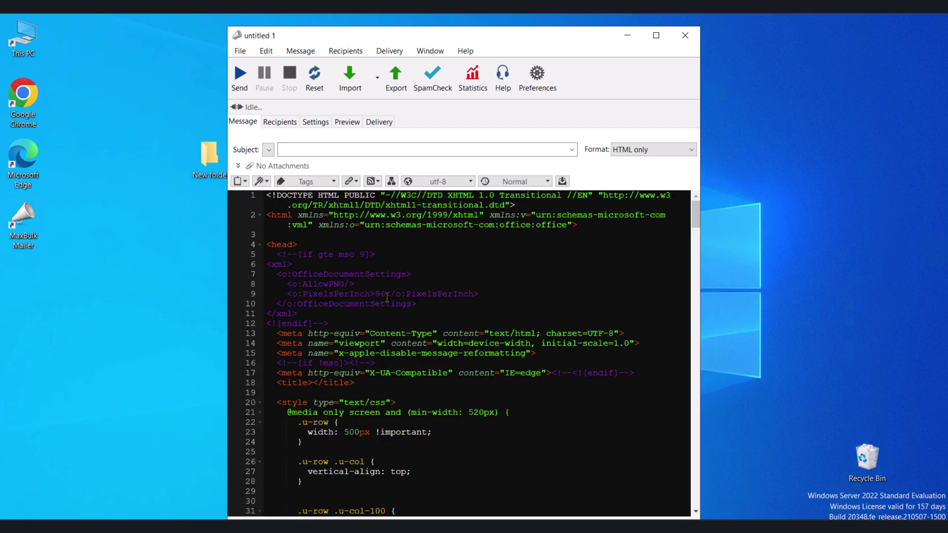
# Preview the rendered promo email, then go back to the HTML source and Unlayer
pyautogui.click(350, 125)
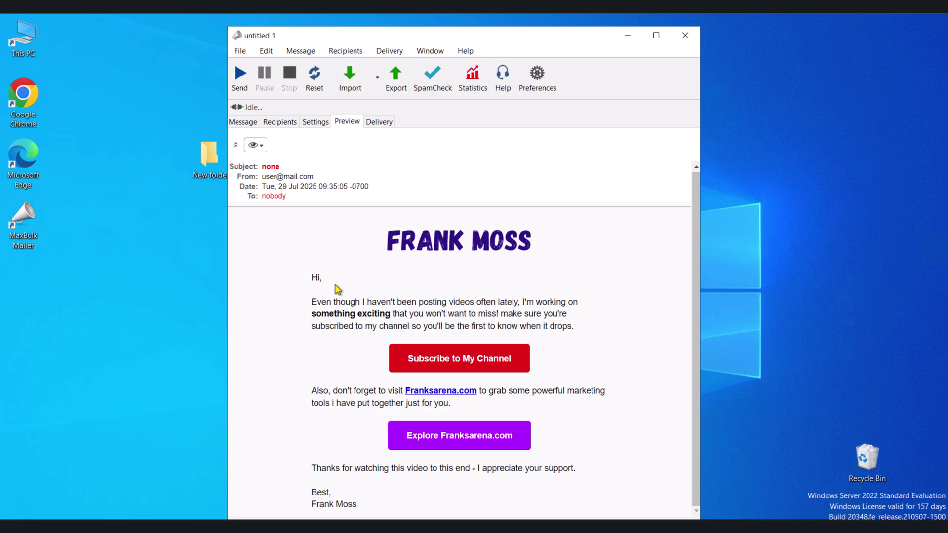
pyautogui.click(247, 123)
pyautogui.scroll(-9, 379, 323)
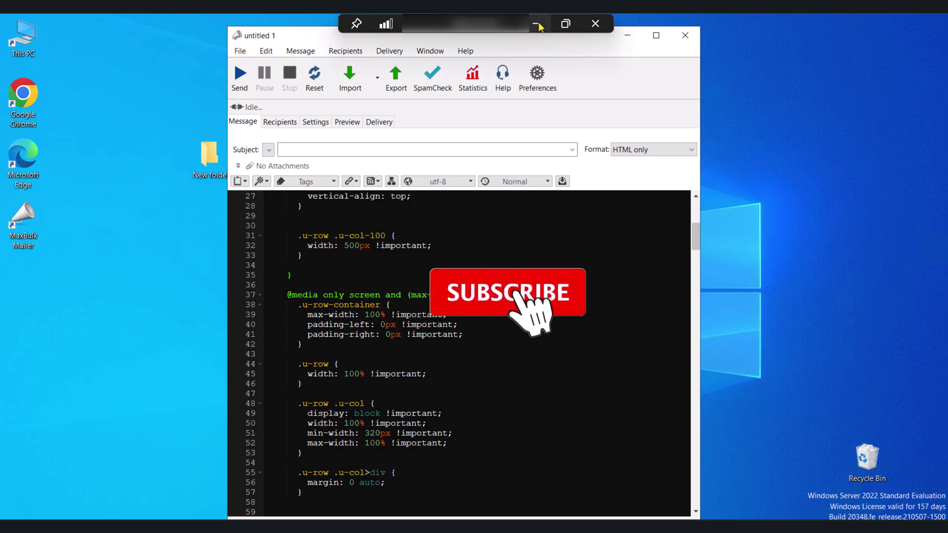
pyautogui.click(538, 23)
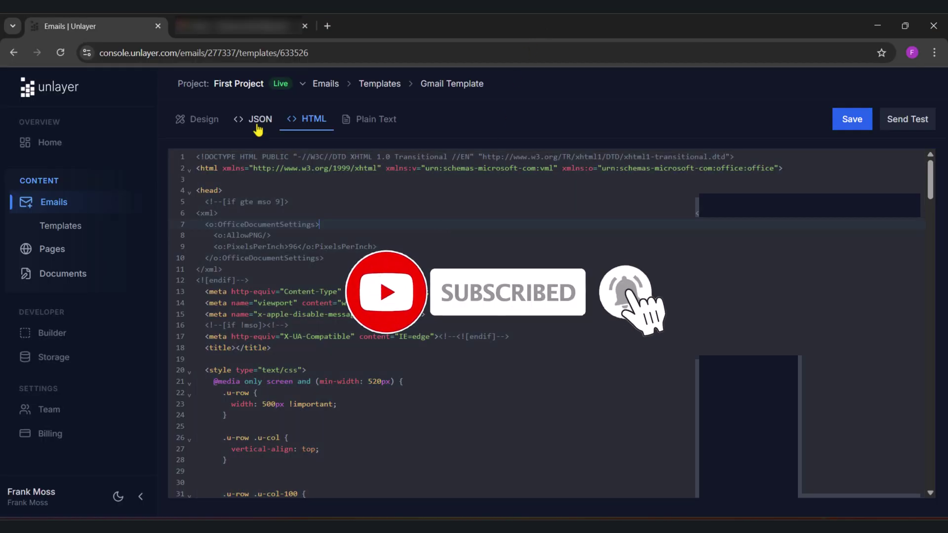